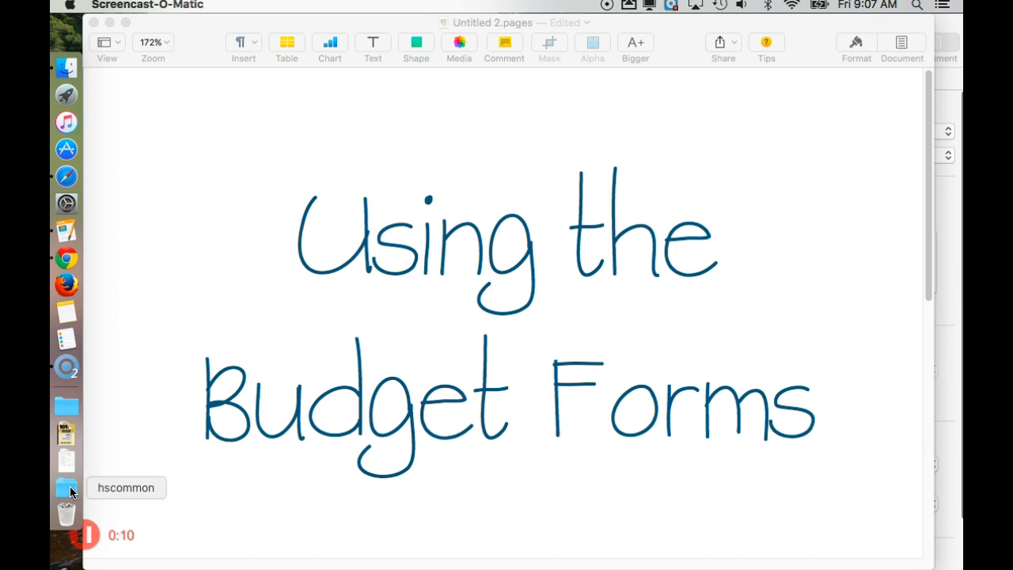
# Step: Minimize the 'Using the Budget Forms' Pages document so the SMARTBoard resource document shows
pyautogui.click(69, 487)
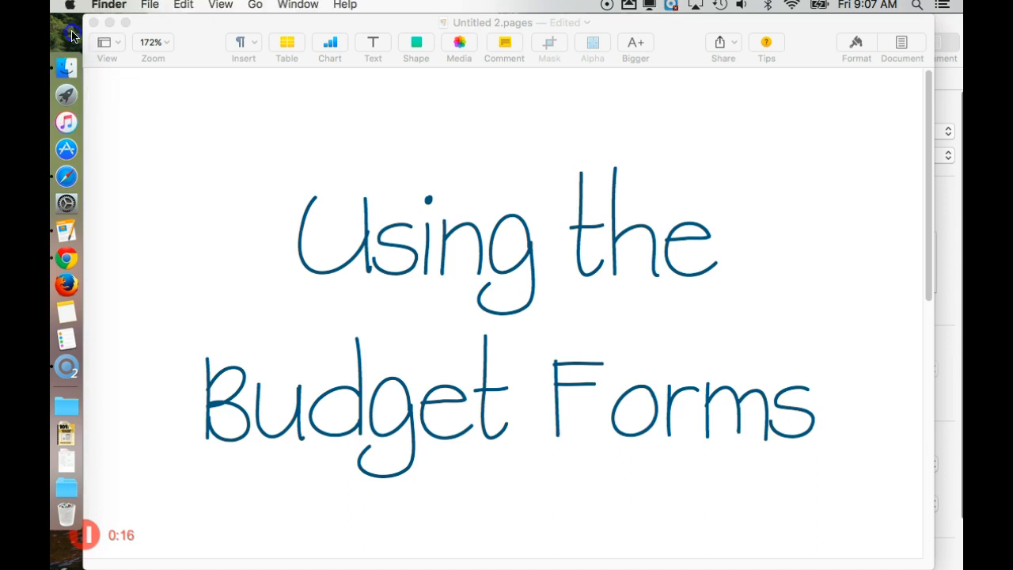
pyautogui.click(109, 22)
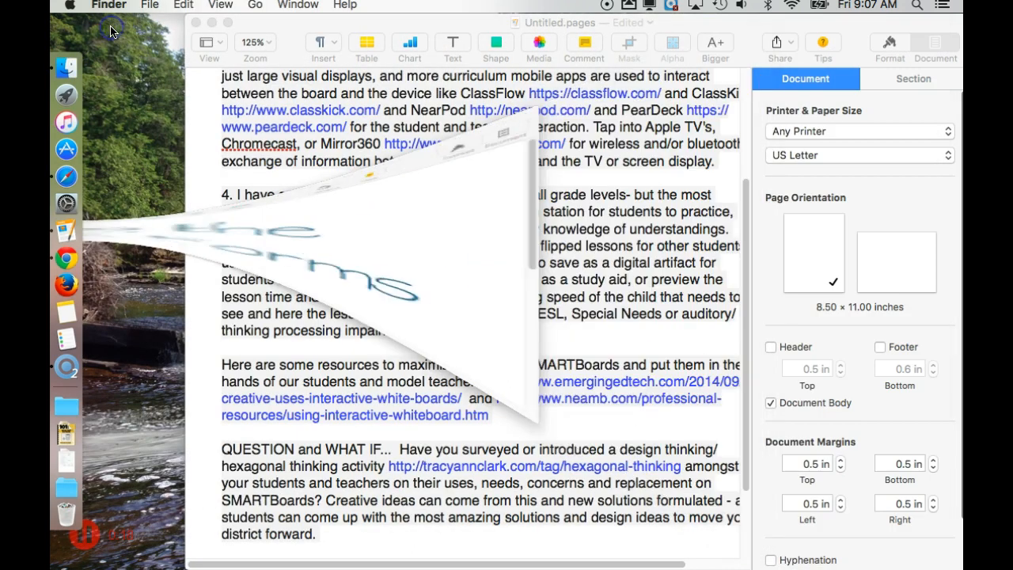
# Step: Minimize Untitled.pages and check the hscommon address smb://172.16.140.19/hscommon in Connect to Server
pyautogui.click(211, 22)
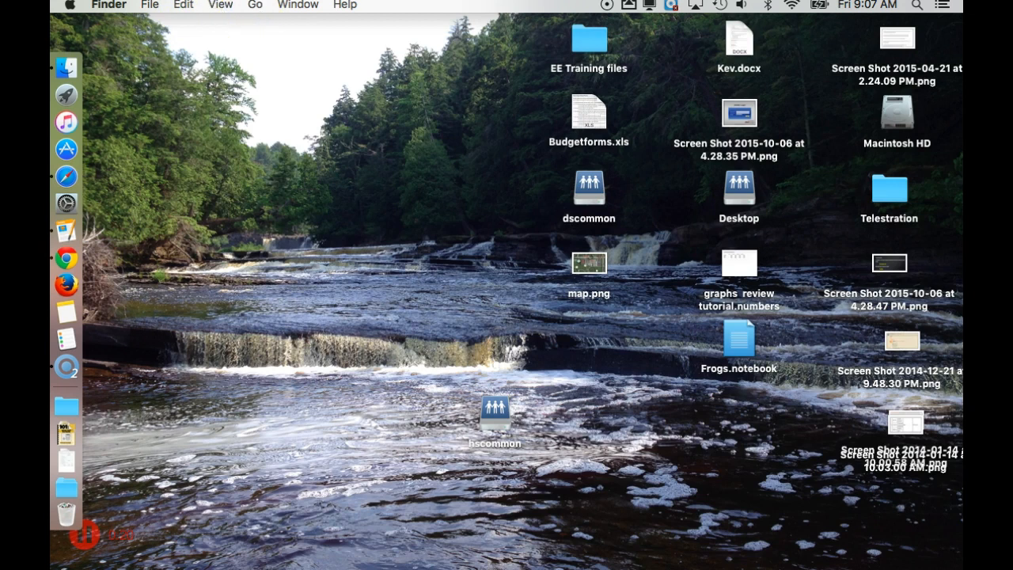
pyautogui.click(253, 8)
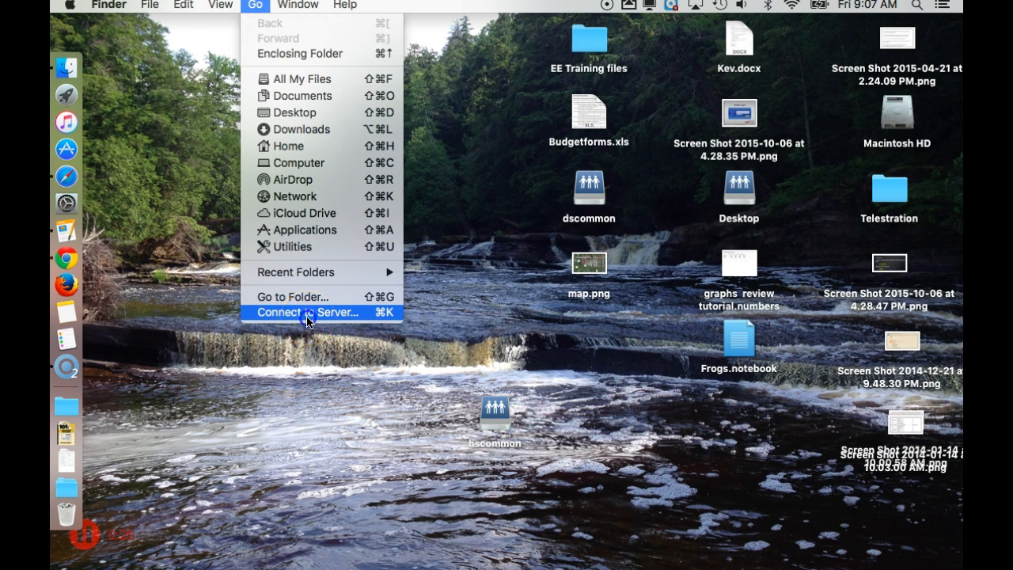
pyautogui.click(307, 313)
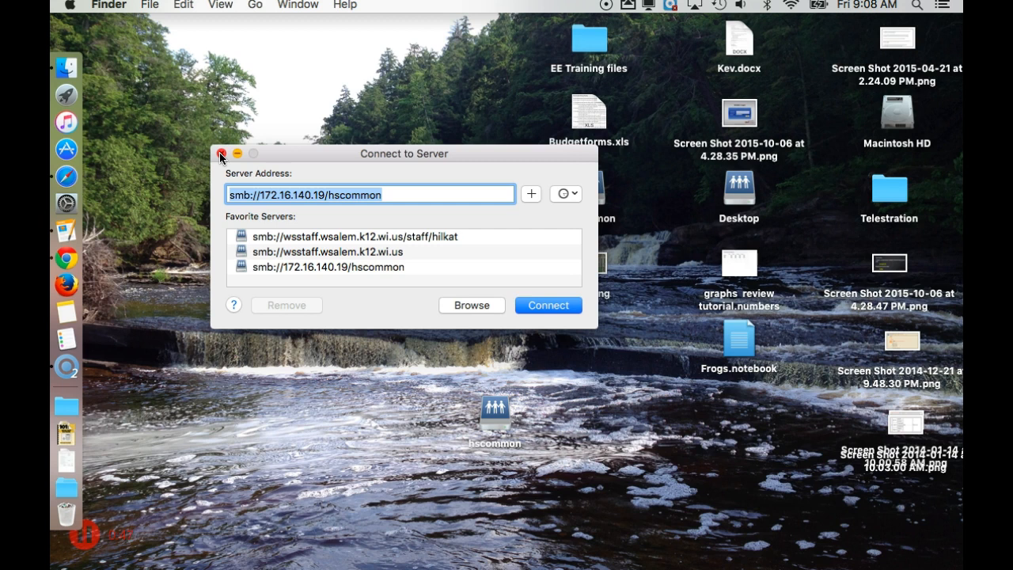
pyautogui.click(220, 157)
# Step: Open the hscommon share from the Dock in a full Finder window and browse to the Forms folder
pyautogui.click(65, 489)
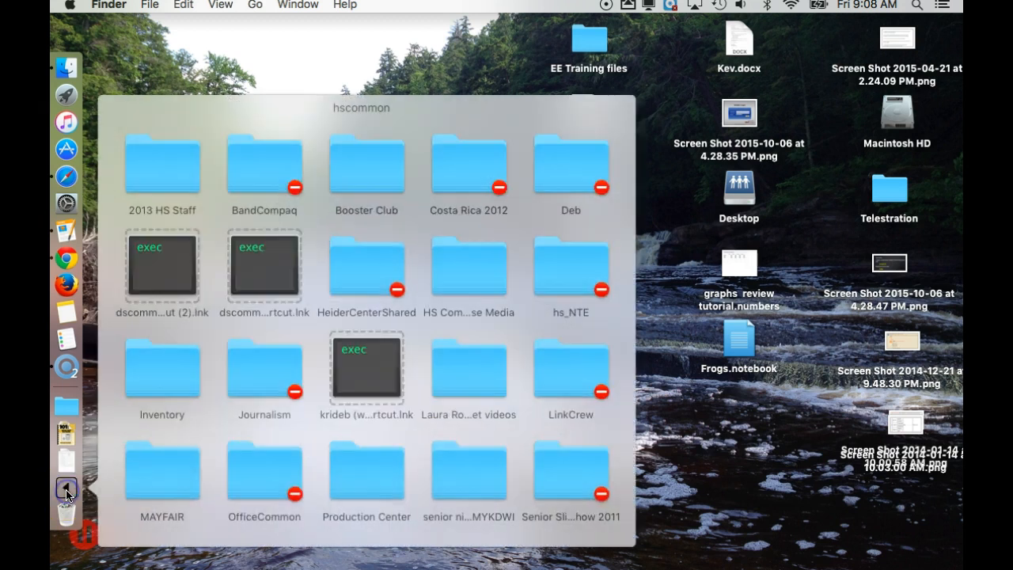
pyautogui.scroll(-5, 447, 511)
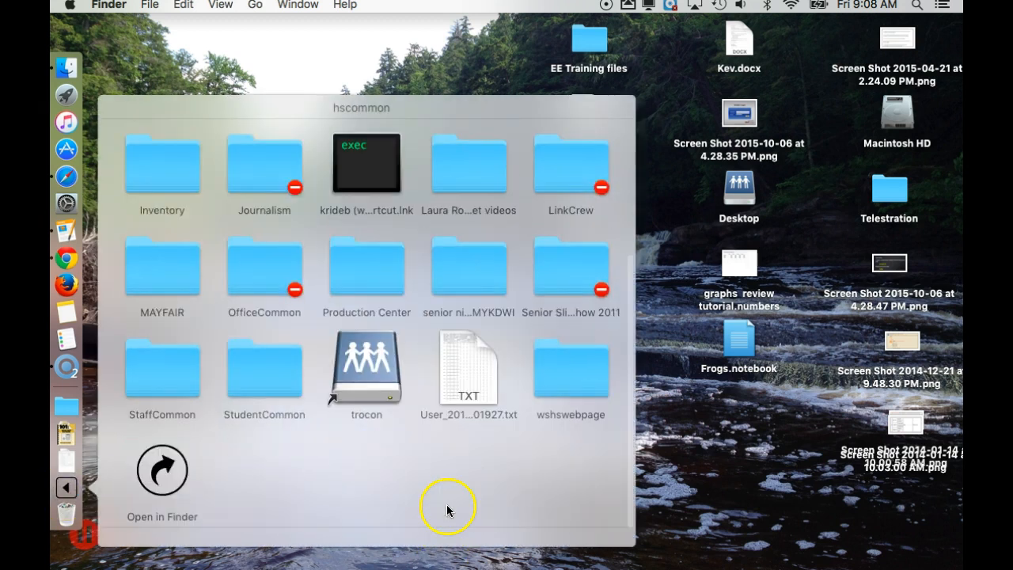
pyautogui.click(163, 473)
pyautogui.scroll(15, 465, 297)
pyautogui.scroll(12, 467, 303)
pyautogui.scroll(8, 467, 303)
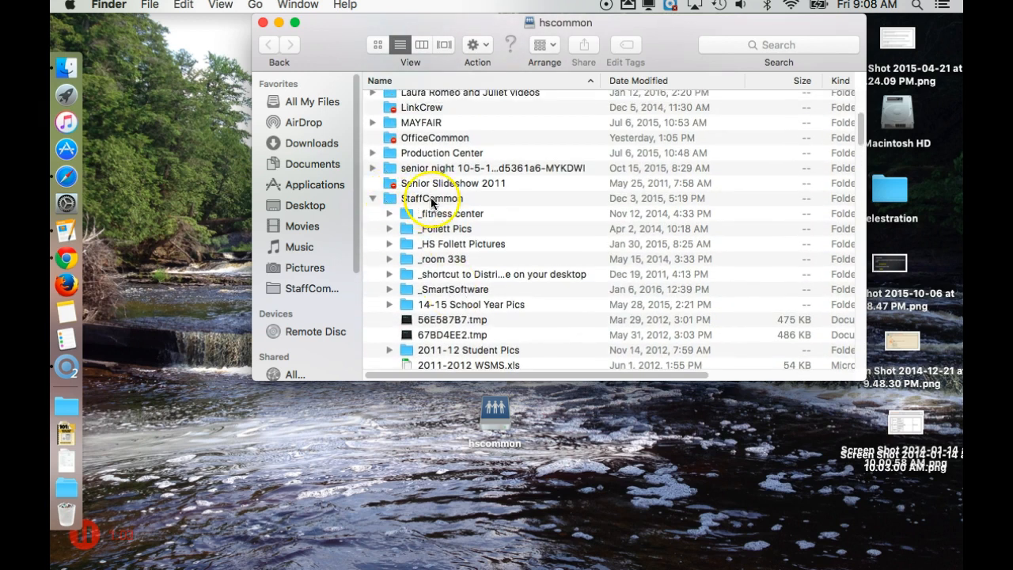
pyautogui.scroll(-10, 435, 246)
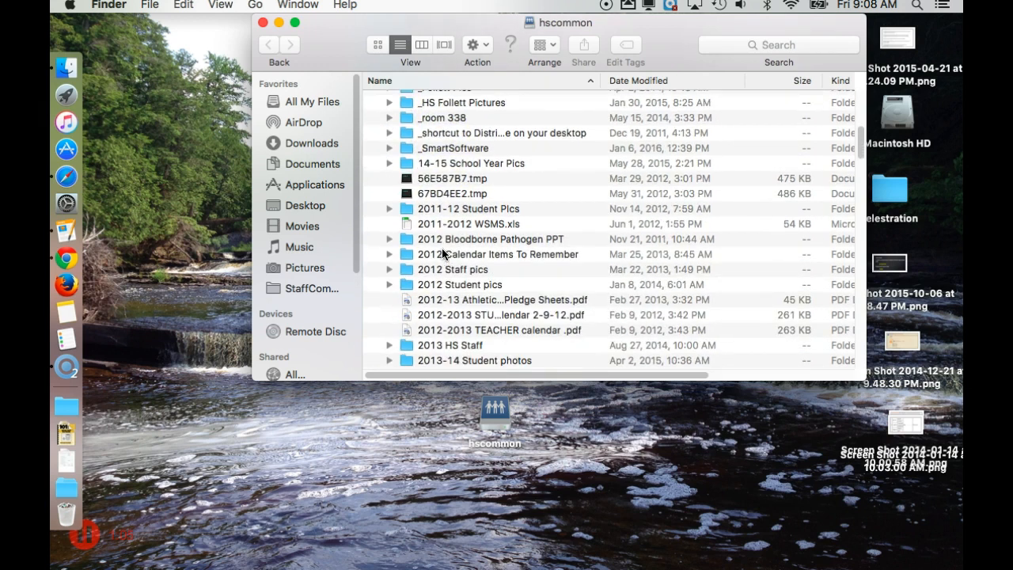
pyautogui.scroll(-12, 443, 254)
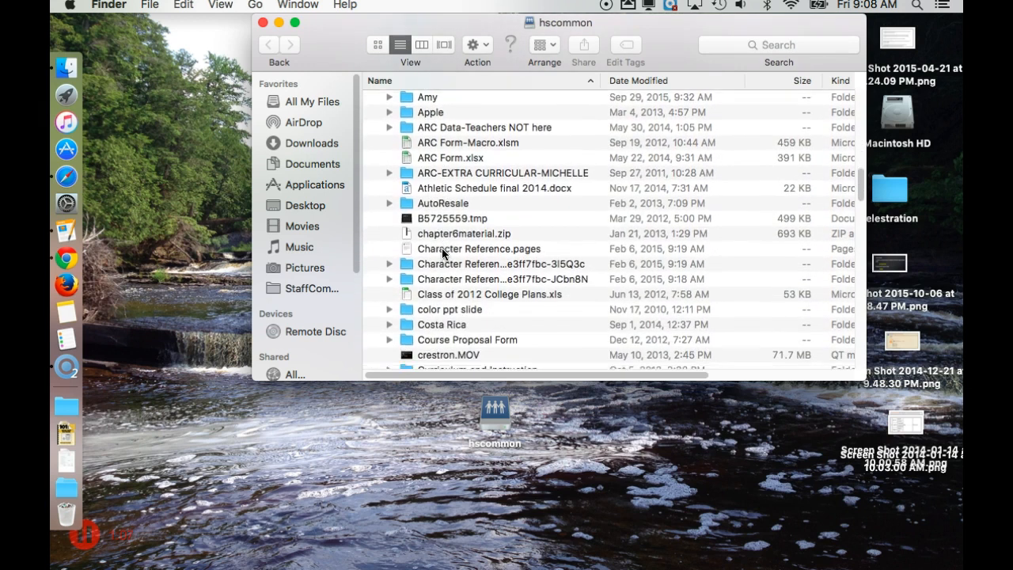
pyautogui.scroll(-8, 443, 253)
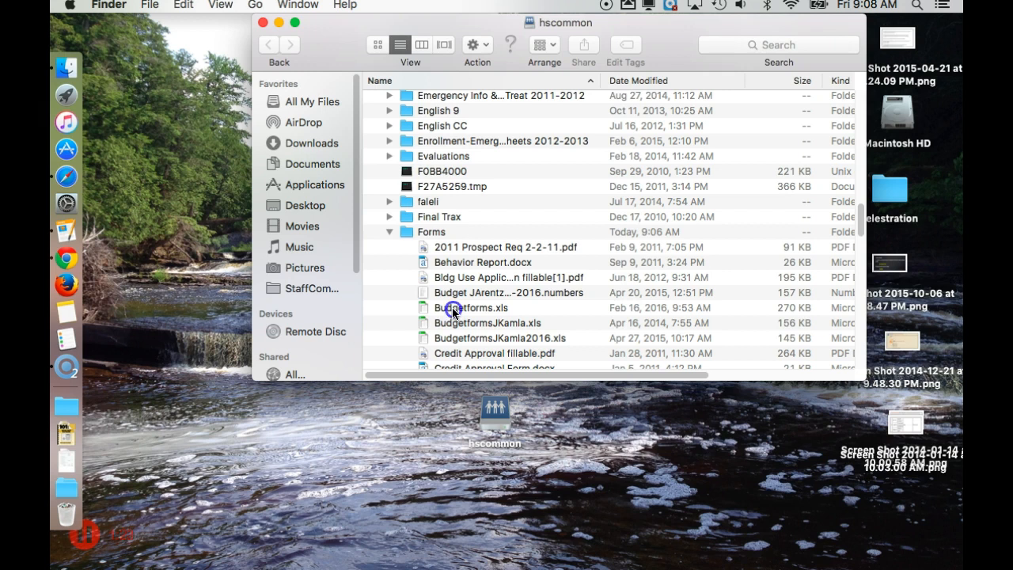
# Step: Select Budgetforms.xls and bring up its Open With app choices
pyautogui.click(453, 311)
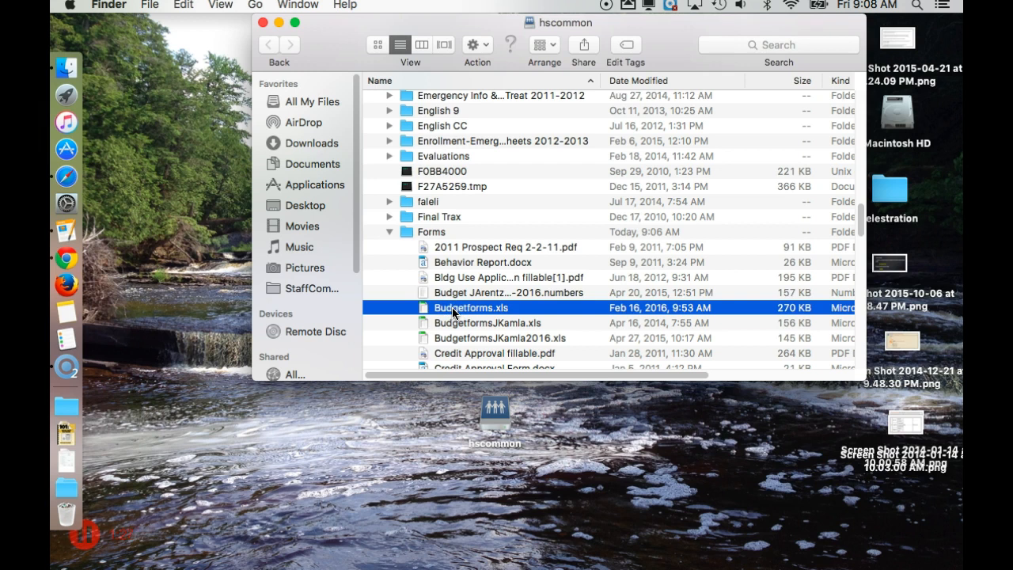
pyautogui.rightClick(453, 311)
pyautogui.moveTo(486, 282)
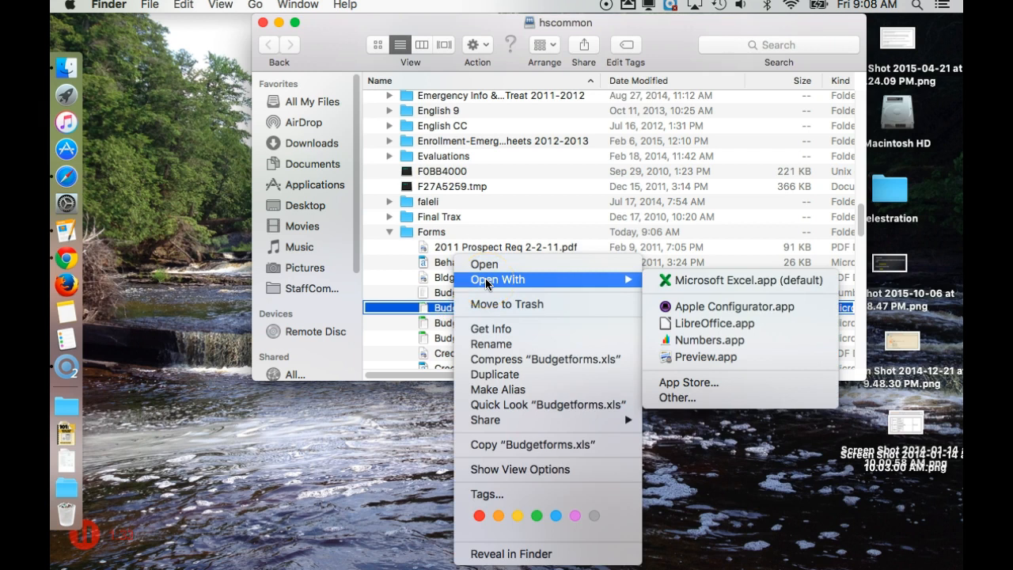
# Step: Open Budgetforms.xls in LibreOffice Calc and show the Directions sheet
pyautogui.click(667, 323)
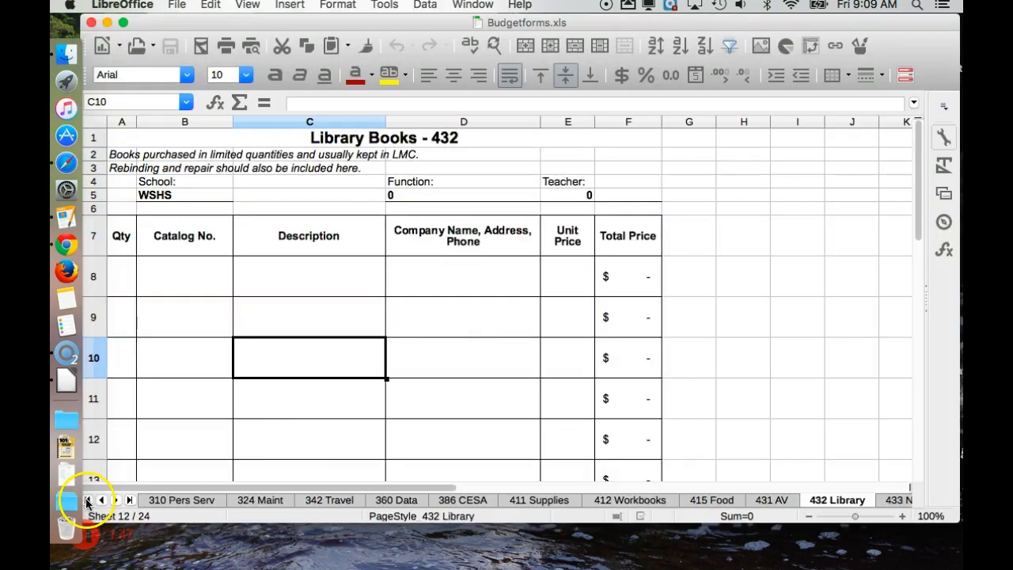
pyautogui.click(87, 500)
pyautogui.click(154, 501)
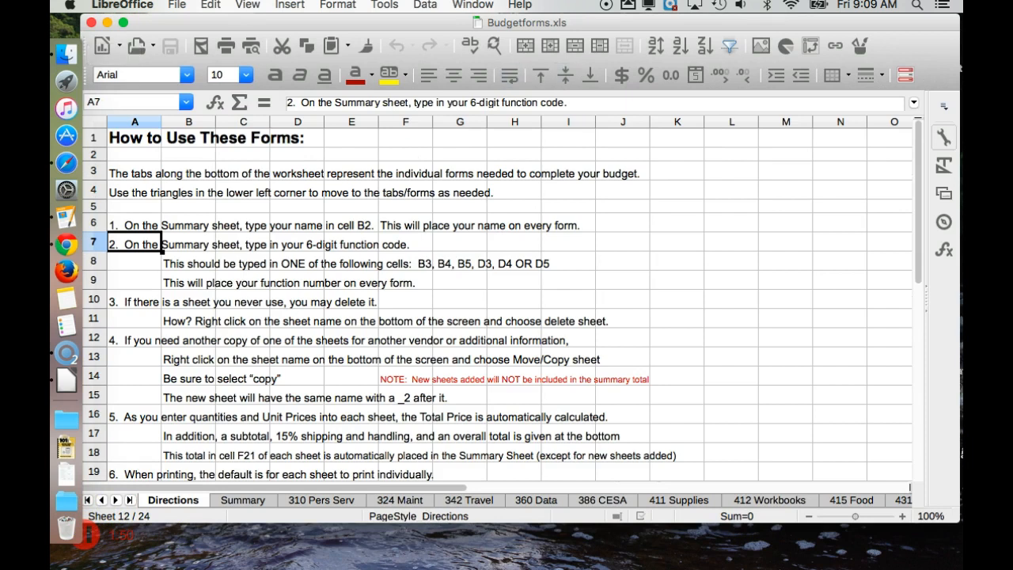
# Step: Save the workbook to the Desktop as Budgetforms2.xls
pyautogui.click(173, 6)
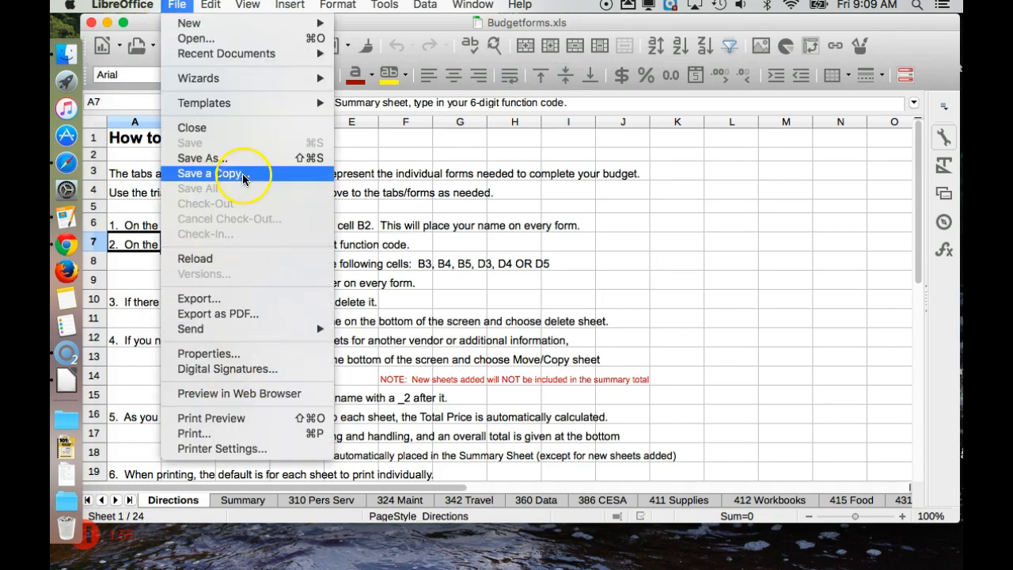
pyautogui.click(240, 158)
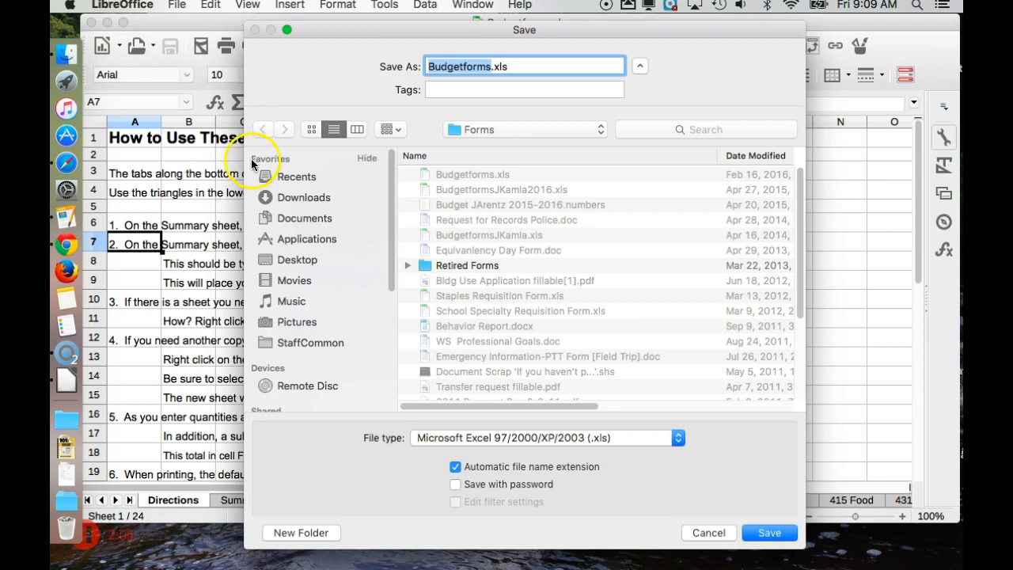
pyautogui.click(299, 260)
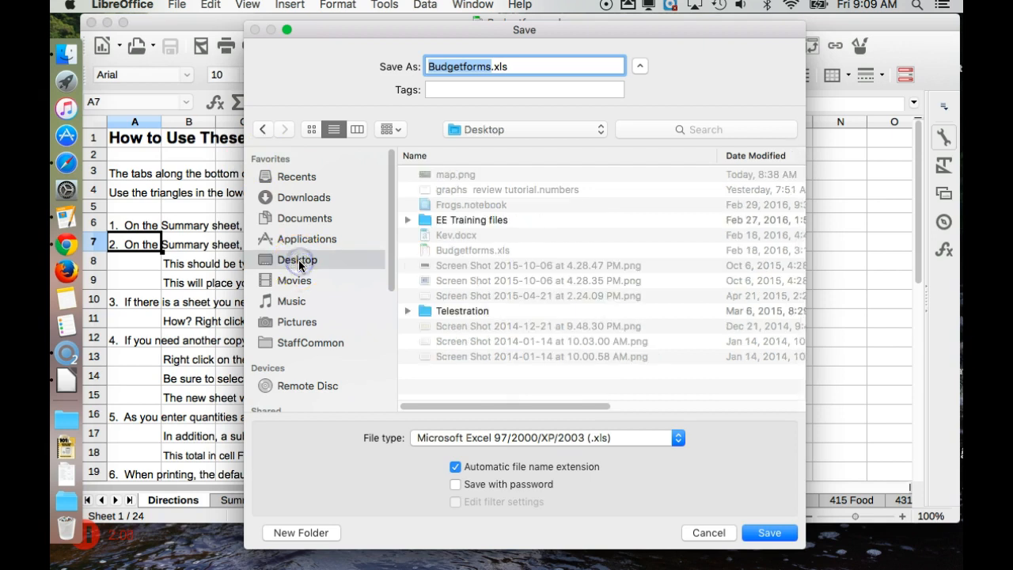
pyautogui.click(491, 67)
pyautogui.write('2')
pyautogui.click(768, 532)
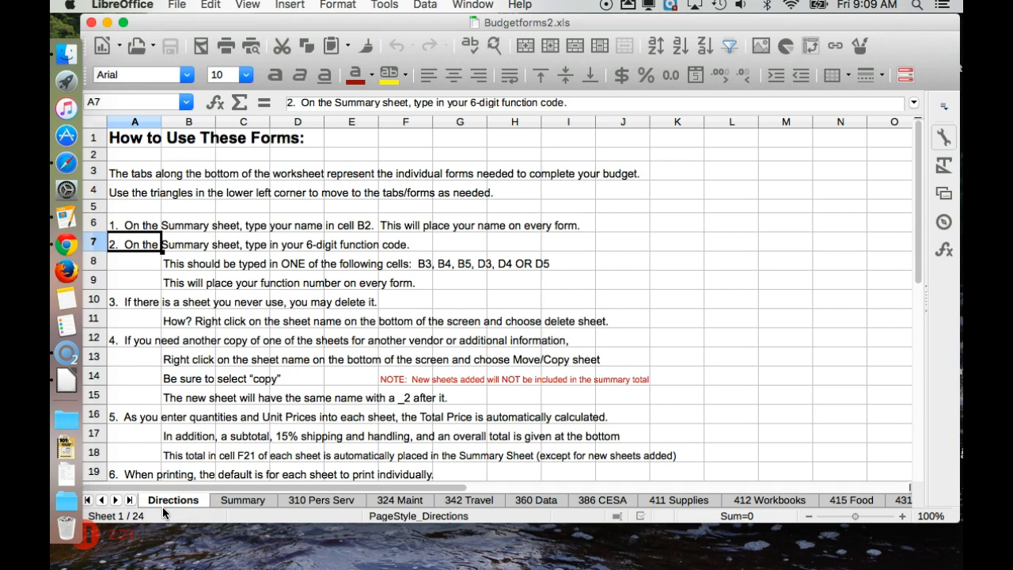
# Step: On the Summary sheet, enter the user's full name in B2 and 140000 in B4
pyautogui.click(227, 500)
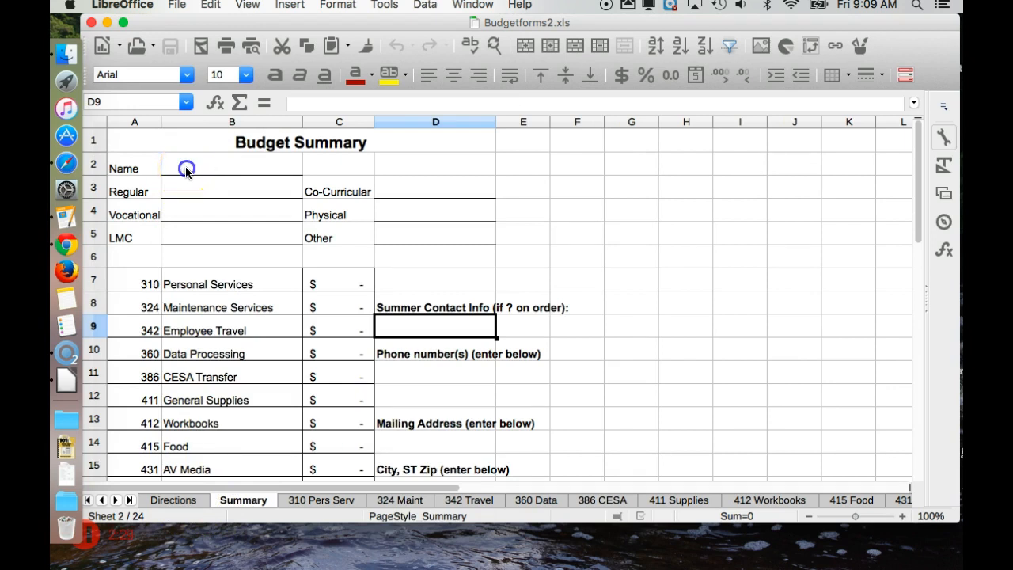
pyautogui.click(186, 172)
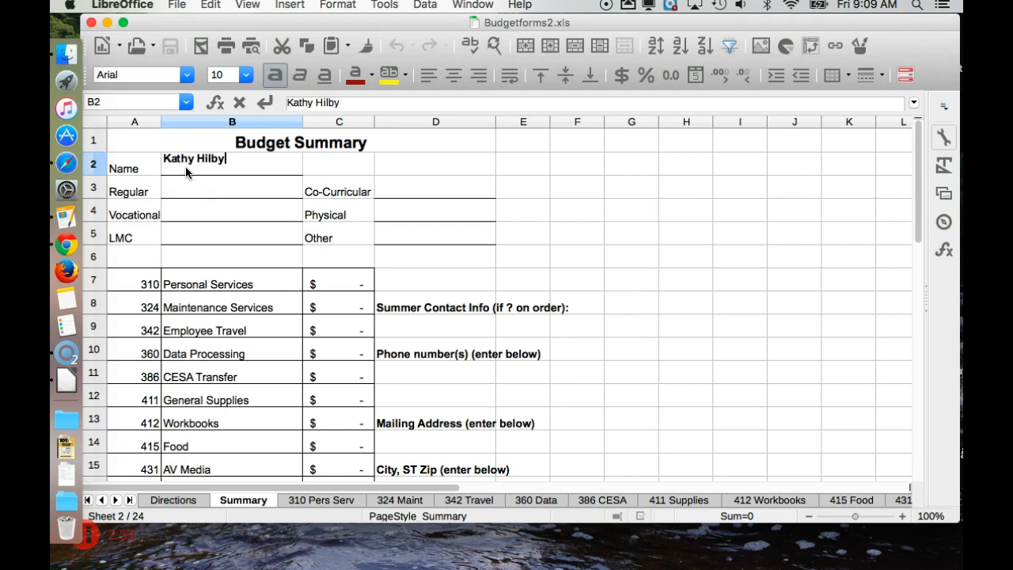
pyautogui.press('Return')
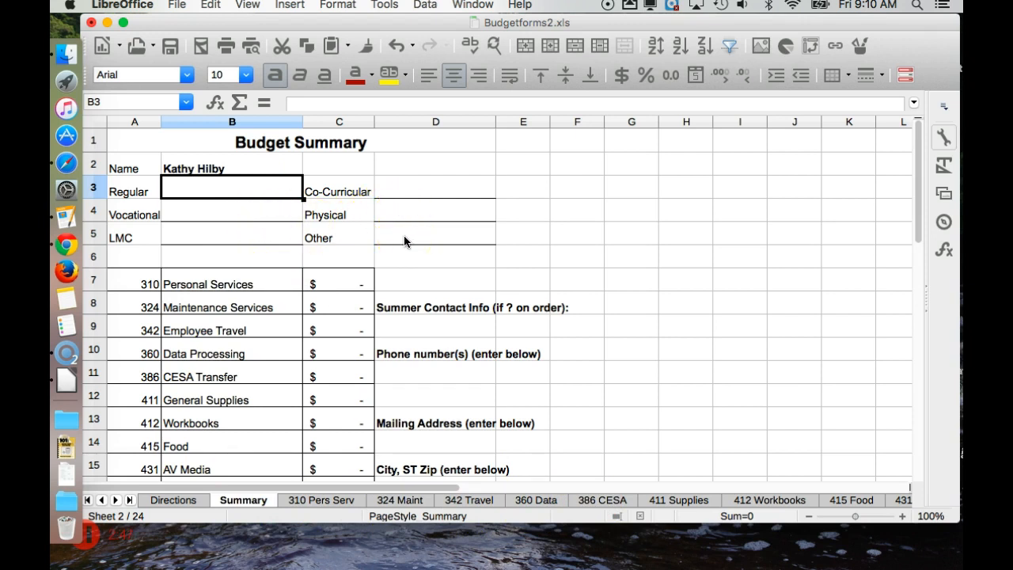
pyautogui.click(246, 208)
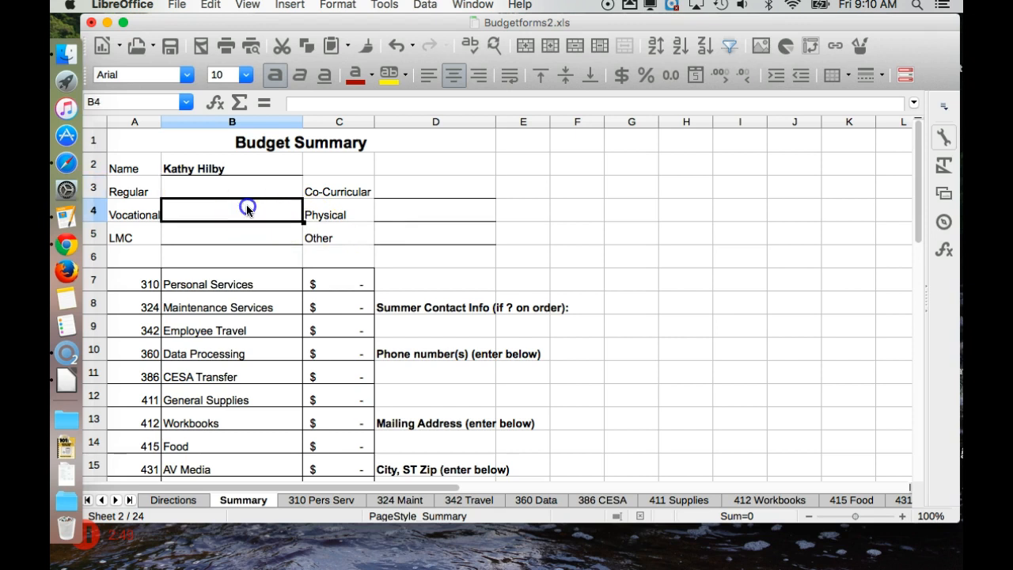
pyautogui.write('140000')
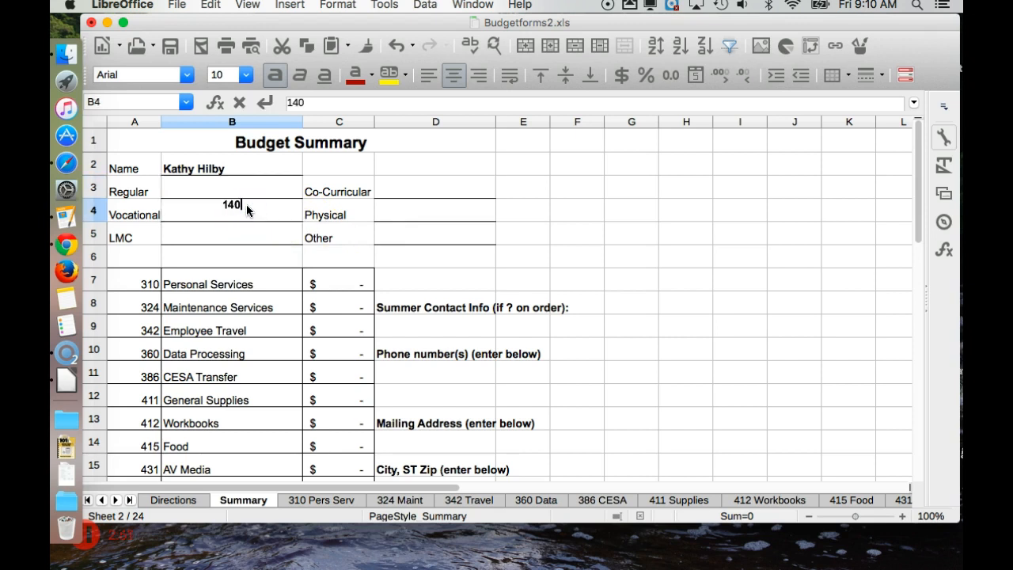
pyautogui.press('Return')
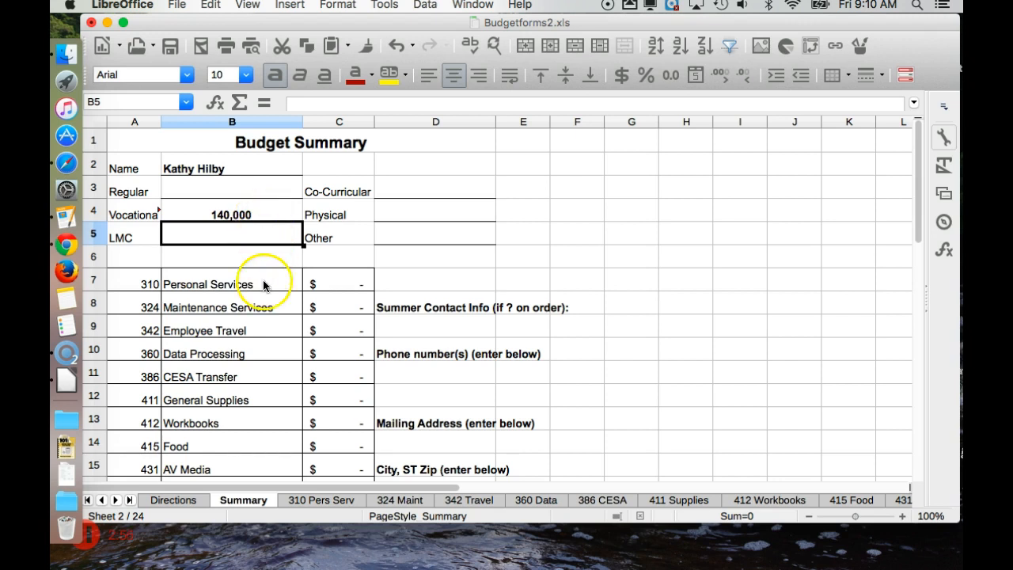
pyautogui.scroll(-3, 261, 340)
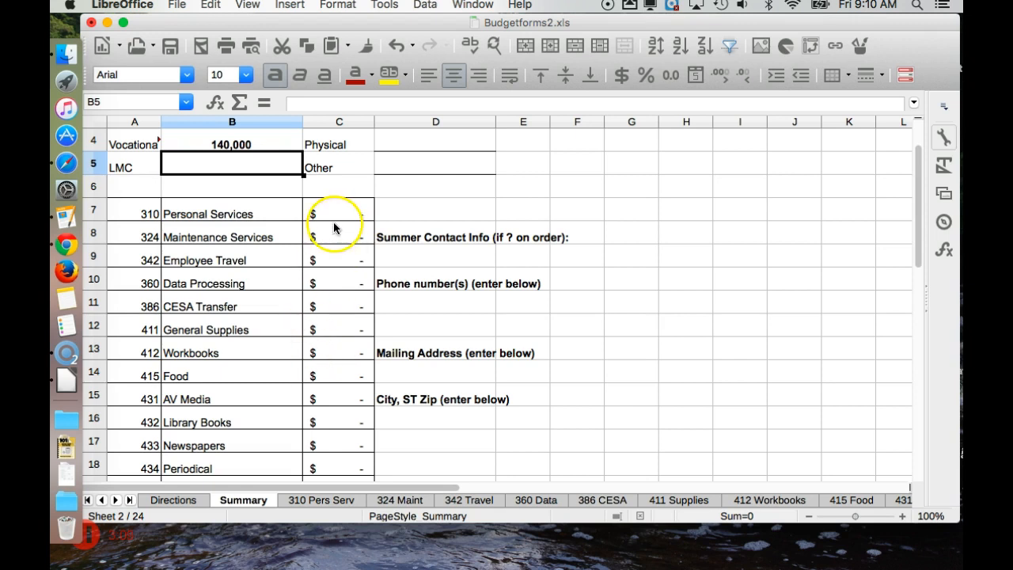
pyautogui.scroll(-5, 339, 214)
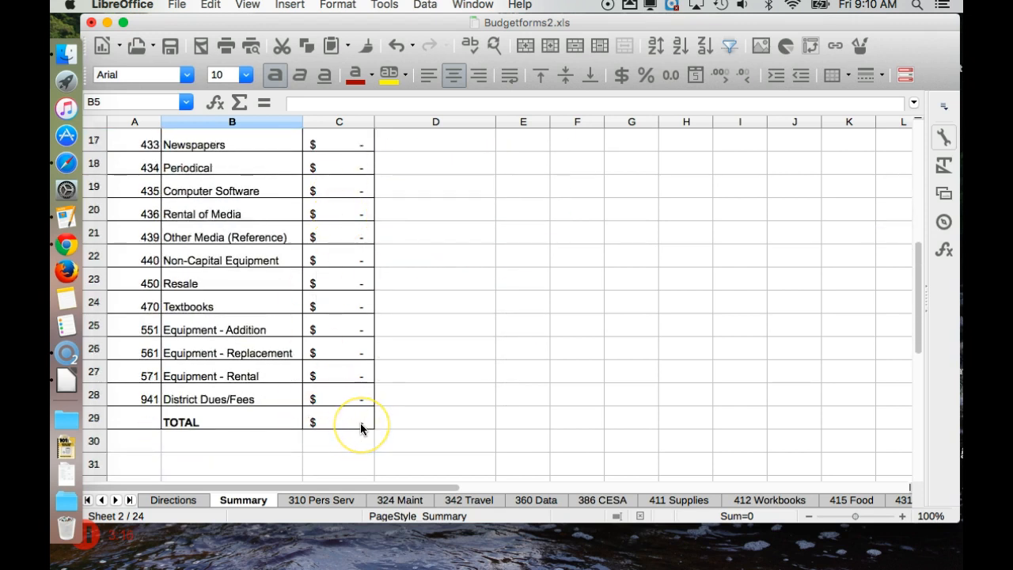
pyautogui.scroll(4, 361, 428)
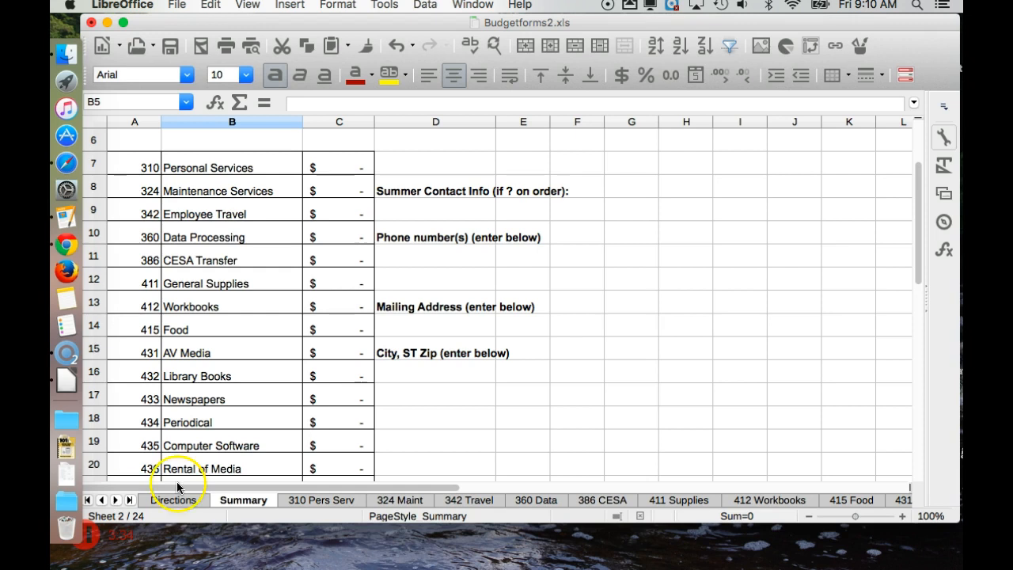
pyautogui.click(661, 500)
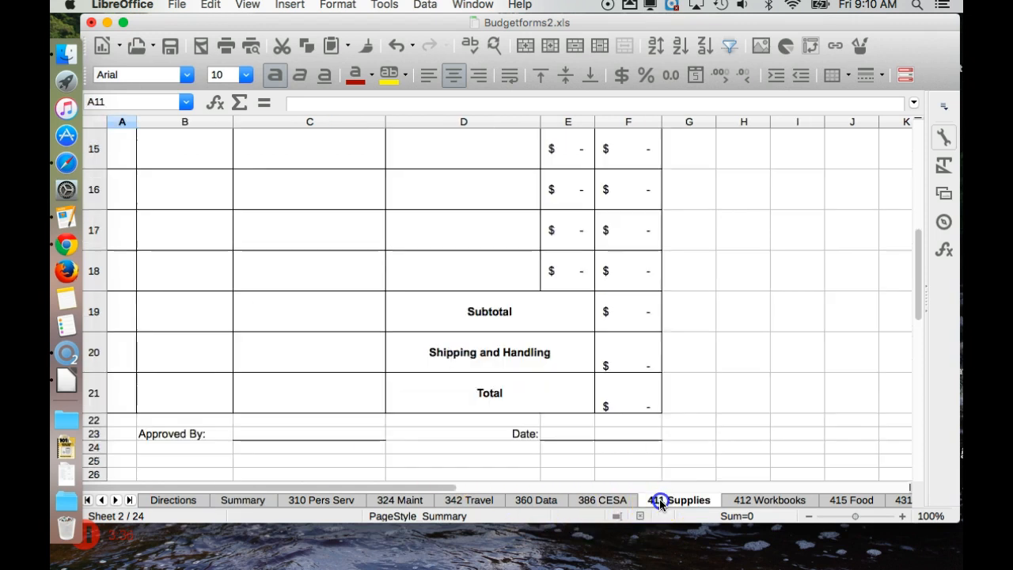
pyautogui.scroll(5, 430, 332)
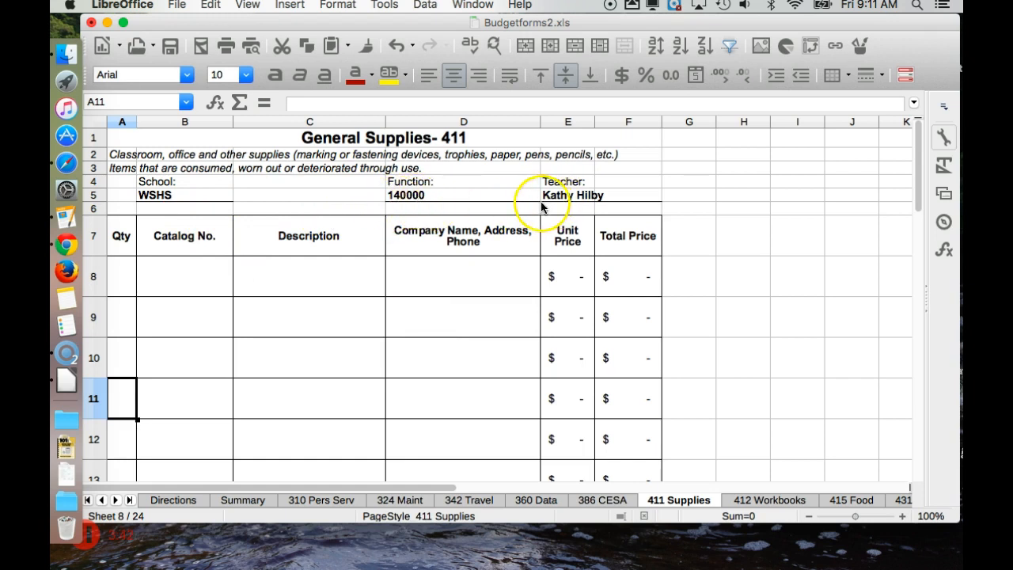
pyautogui.click(131, 284)
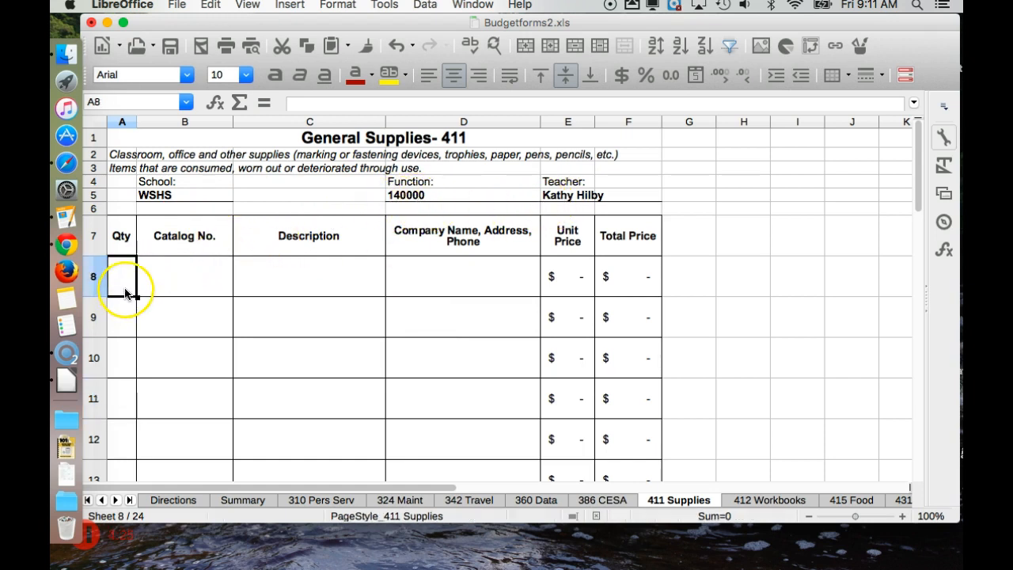
pyautogui.write('5')
pyautogui.press('Tab')
pyautogui.write('23949837394')
pyautogui.press('Tab')
pyautogui.write('Marke')
pyautogui.write('Marshfield Supply')
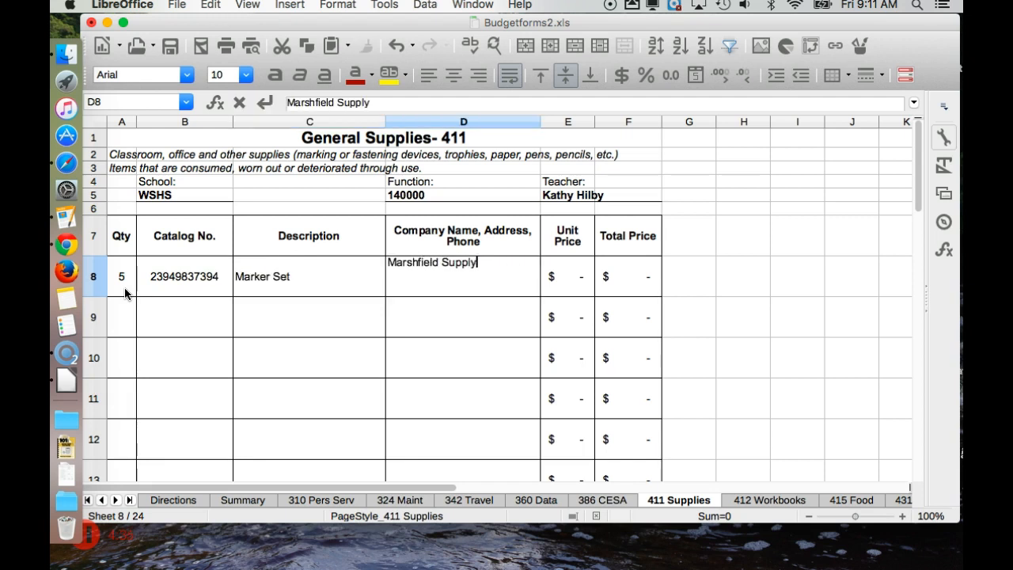
pyautogui.press('Tab')
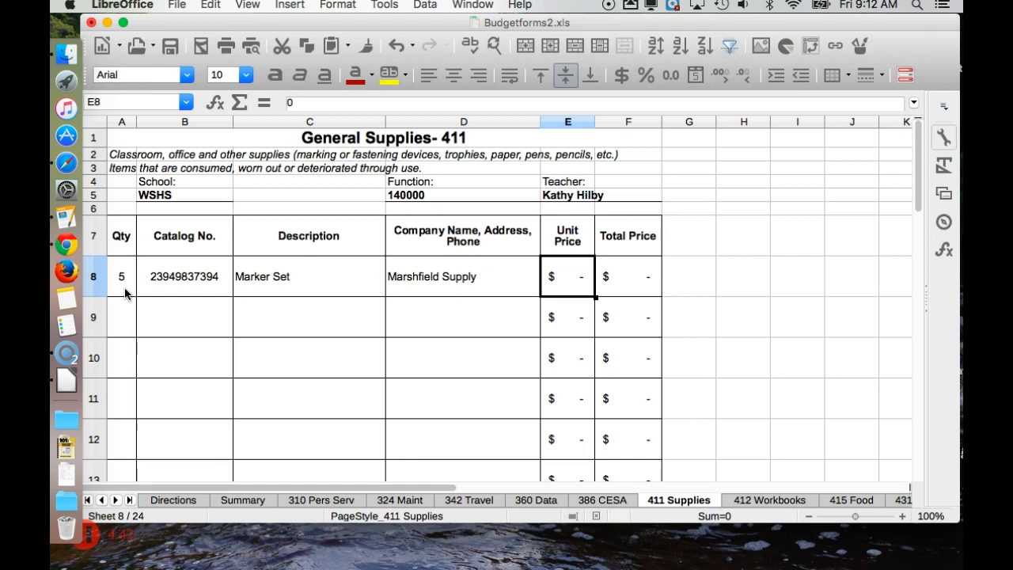
pyautogui.write('14')
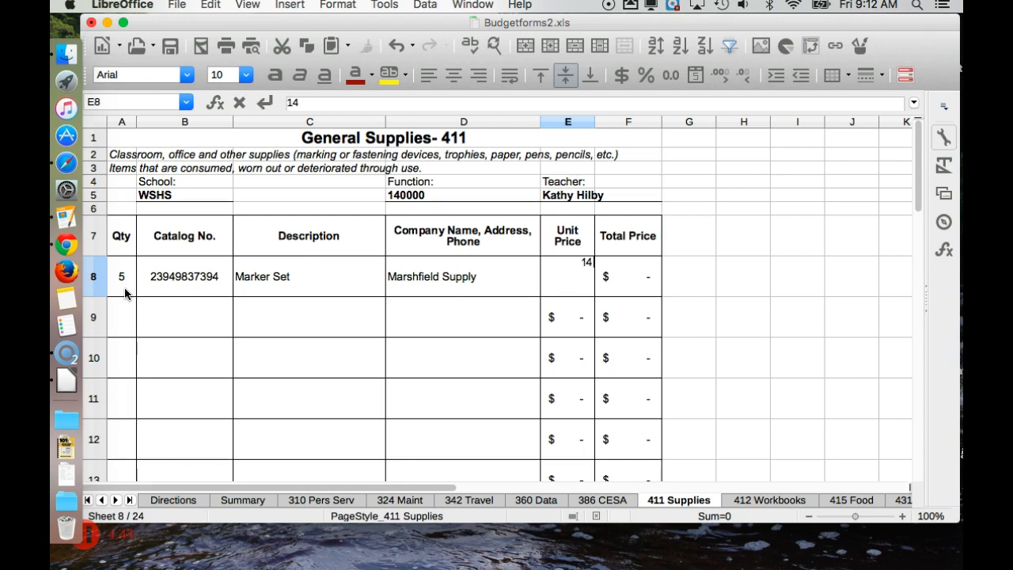
pyautogui.press('Tab')
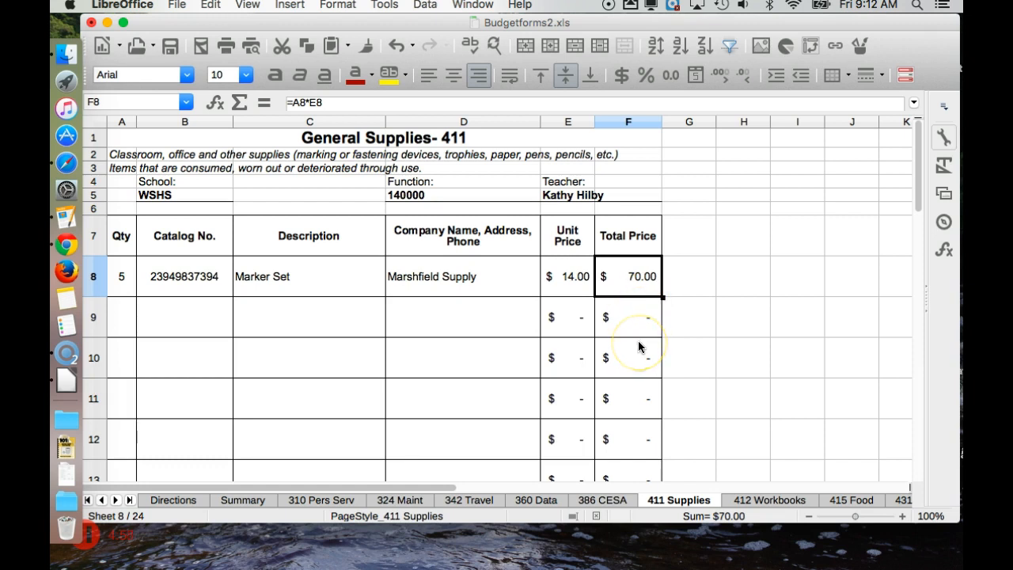
# Step: Add a row 9 Pencils line with catalog 234239487 and unit price 5 on 411 Supplies
pyautogui.scroll(-8, 640, 346)
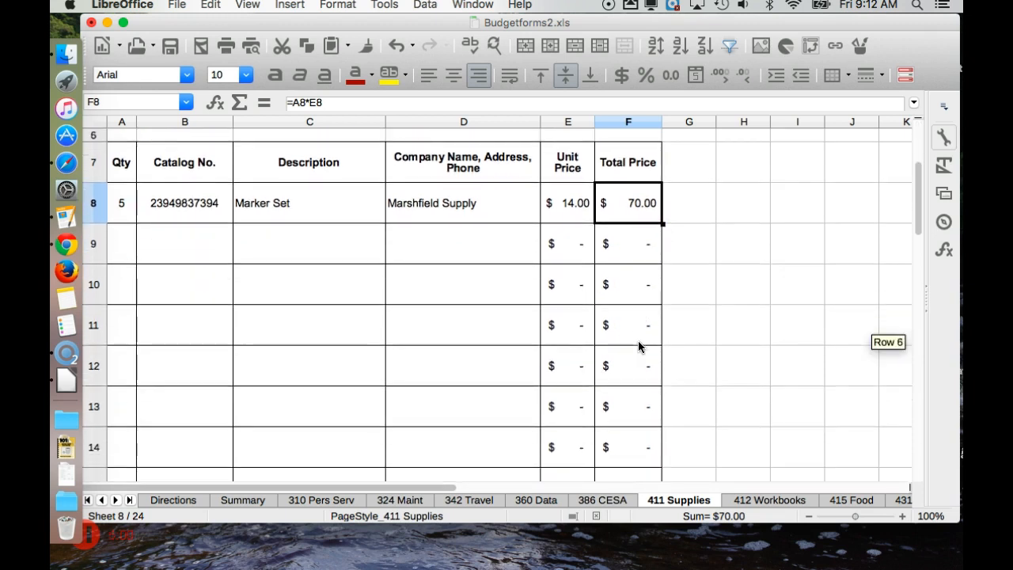
pyautogui.scroll(-4, 640, 346)
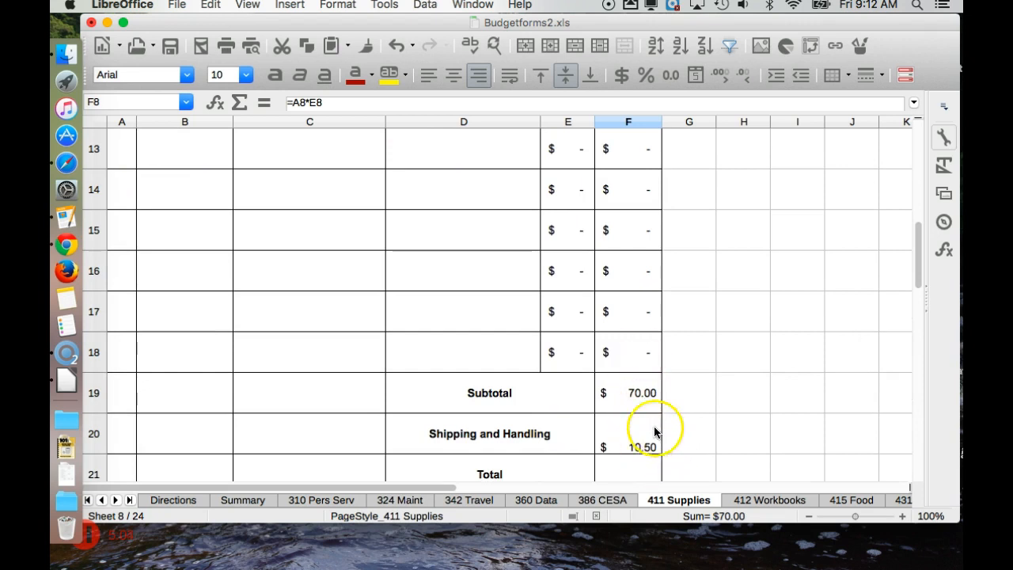
pyautogui.scroll(-1, 660, 449)
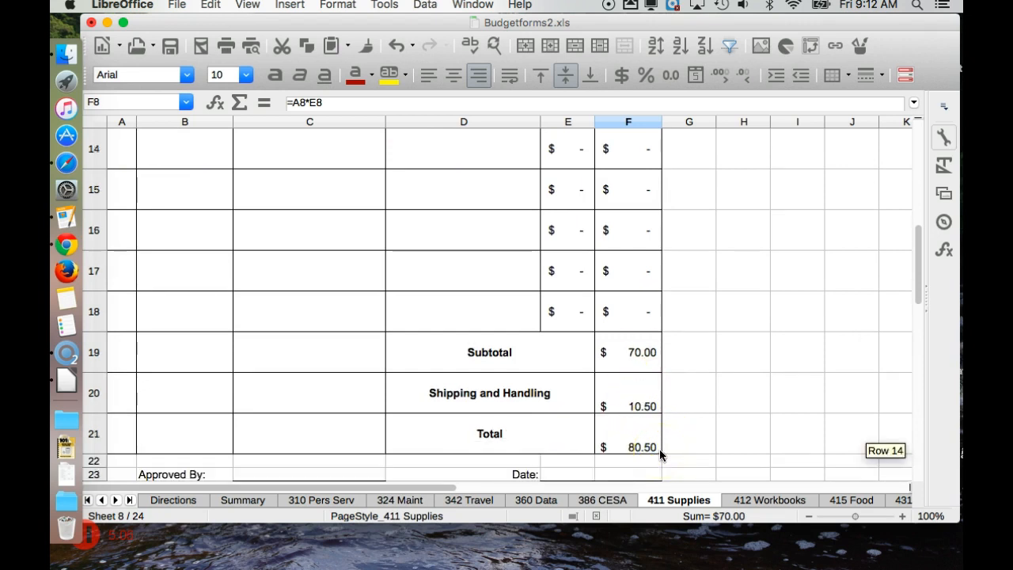
pyautogui.scroll(10, 640, 449)
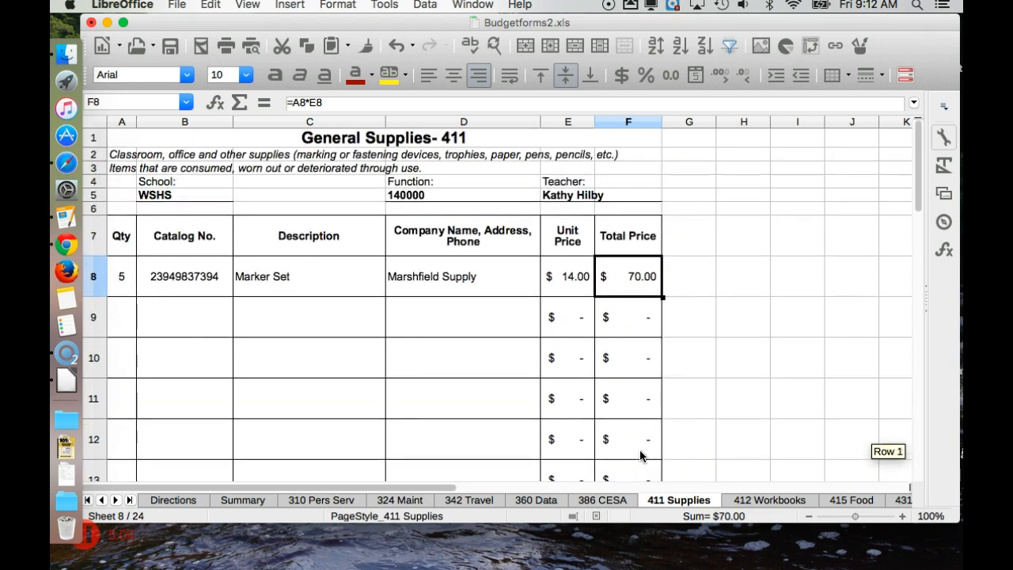
pyautogui.click(120, 317)
pyautogui.press('Tab')
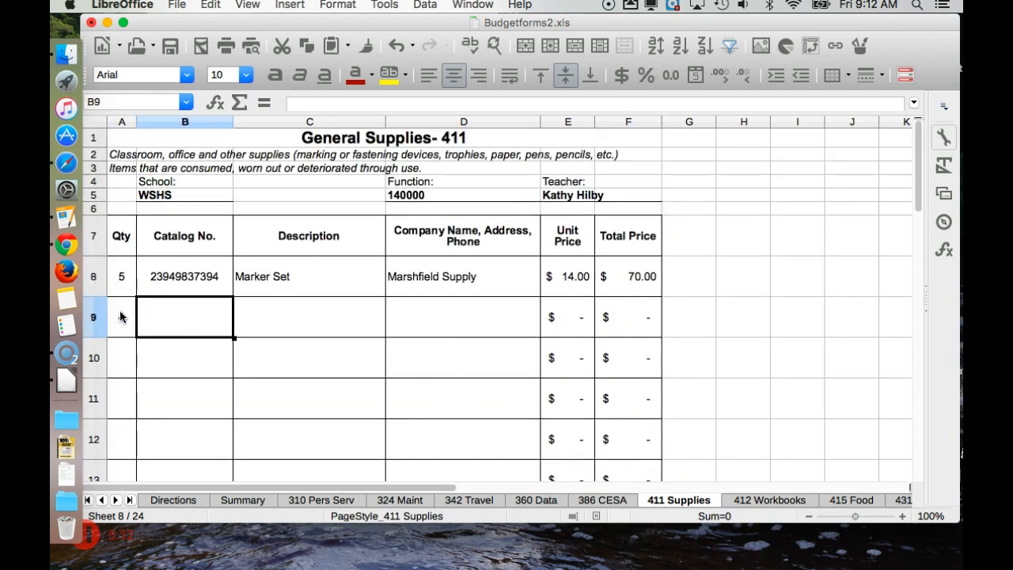
pyautogui.write('234239487')
pyautogui.press('Tab')
pyautogui.write('Pencils')
pyautogui.press('Tab')
pyautogui.press('Tab')
pyautogui.write('5')
pyautogui.press('Tab')
pyautogui.scroll(-5, 120, 317)
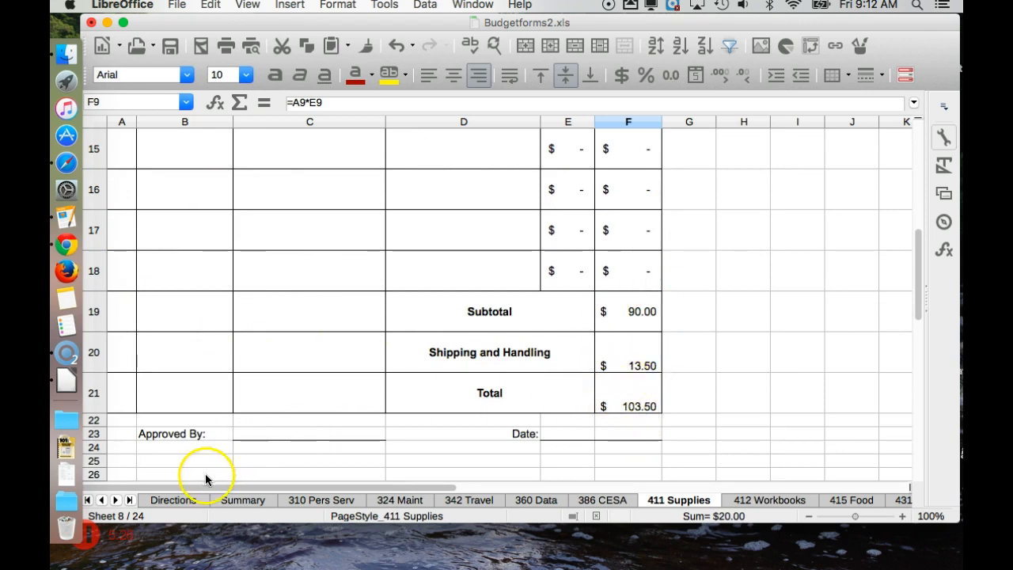
# Step: Check the $103.50 Supplies total on the Summary, then go to the 412 Workbooks sheet
pyautogui.click(235, 501)
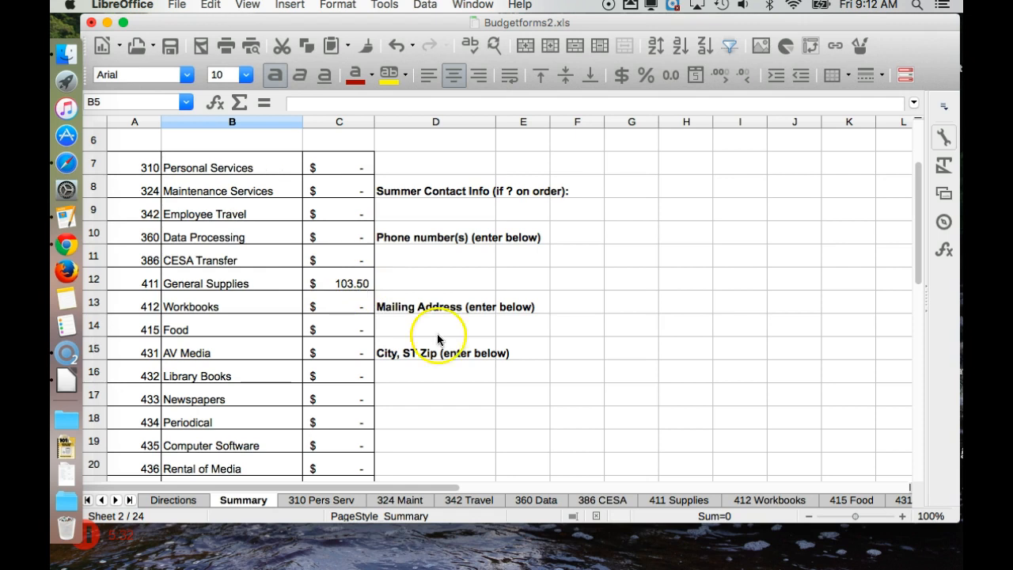
pyautogui.click(780, 500)
pyautogui.scroll(5, 481, 271)
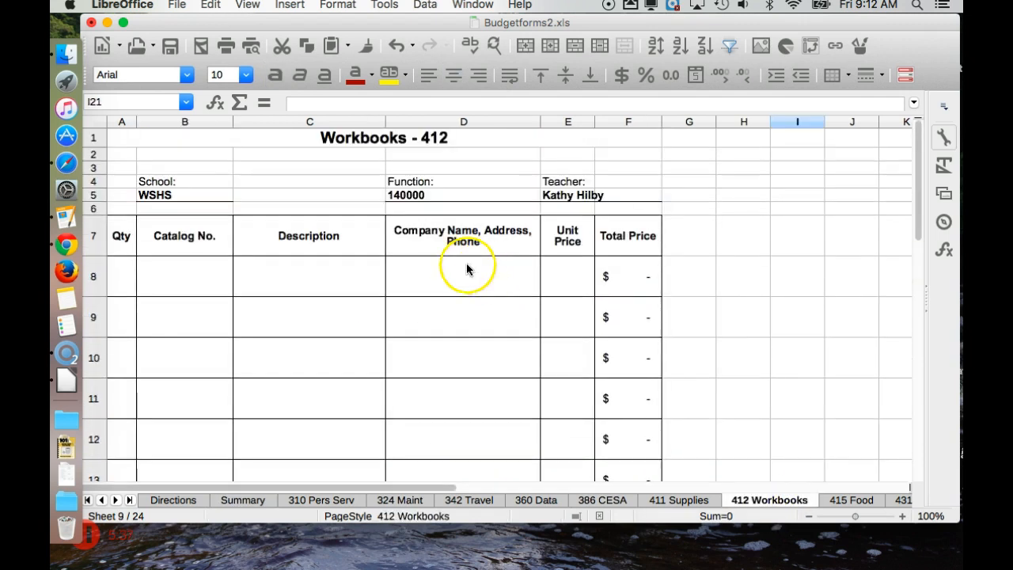
# Step: Enter a test line in row 8 of 412 Workbooks: quantity 5 at unit price 8
pyautogui.click(119, 285)
pyautogui.write('5')
pyautogui.press('Tab')
pyautogui.write('aslkfjdl;kj')
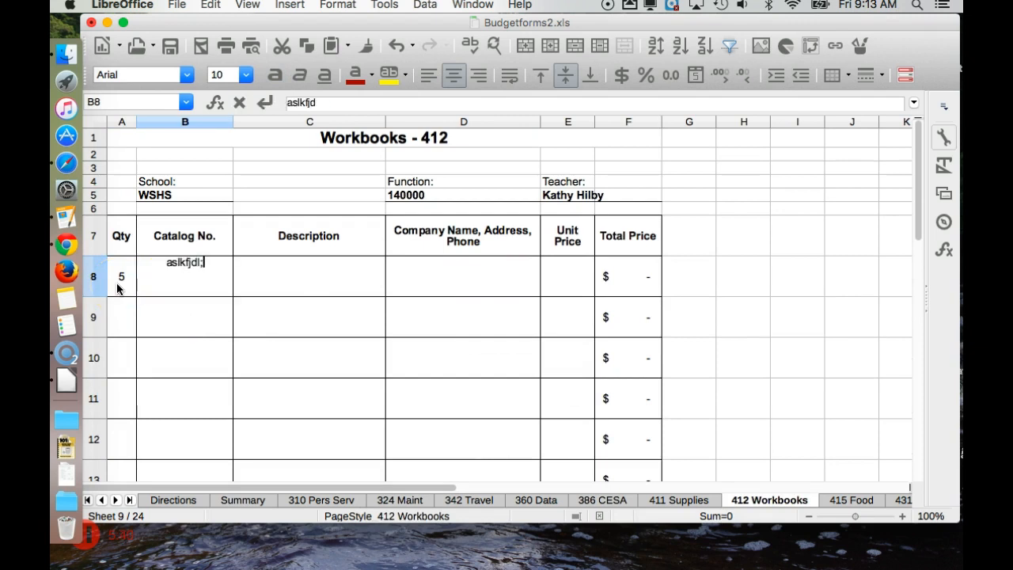
pyautogui.press('Tab')
pyautogui.write('dlkfjsdj')
pyautogui.press('Tab')
pyautogui.write('salkdfjsdljk')
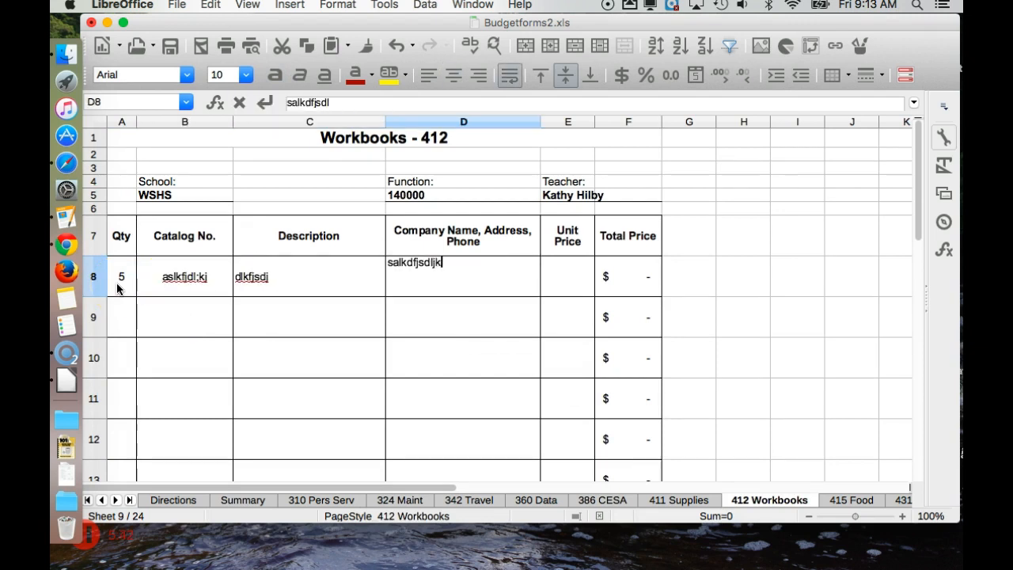
pyautogui.press('Tab')
pyautogui.write('8')
pyautogui.press('Tab')
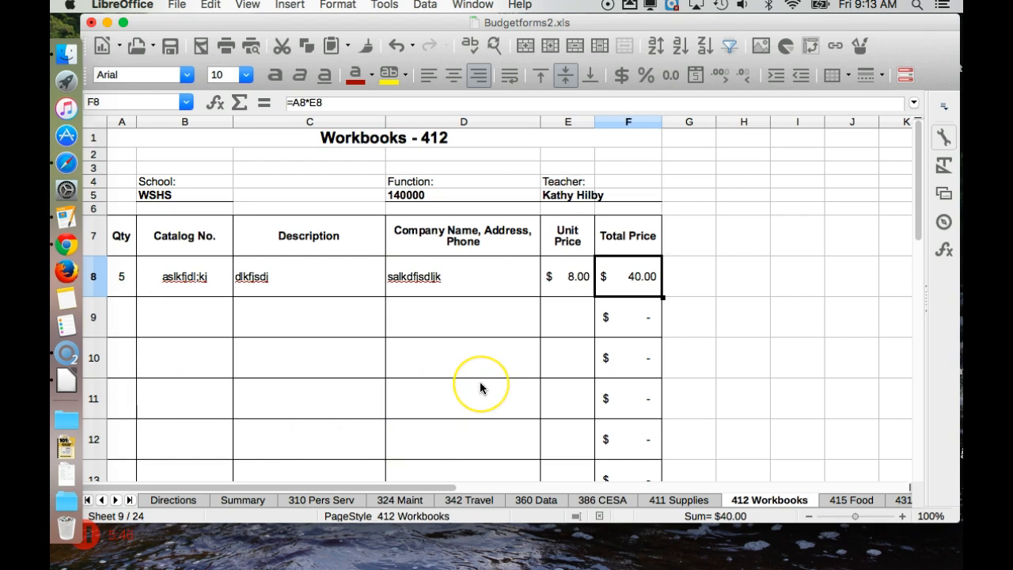
pyautogui.scroll(-5, 480, 388)
pyautogui.scroll(5, 480, 388)
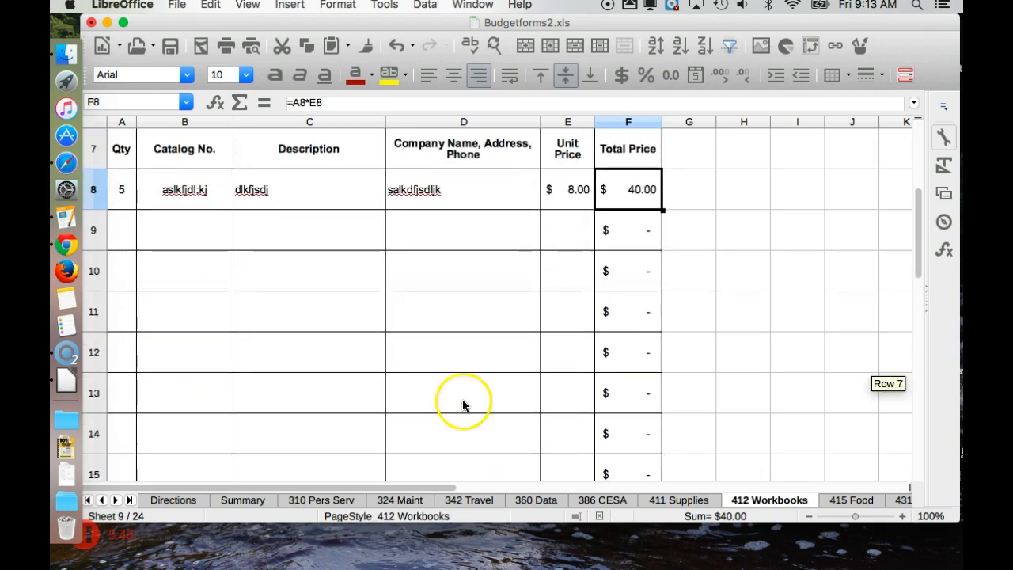
# Step: Review the Summary sheet, showing $46.00 for 412 Workbooks and a TOTAL of $149.50
pyautogui.click(241, 500)
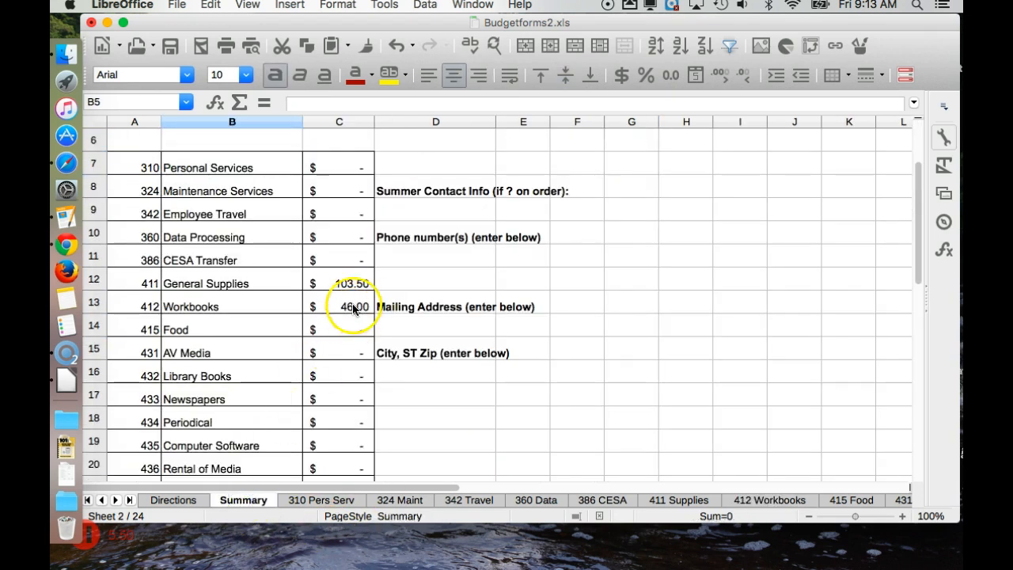
pyautogui.scroll(-4, 348, 385)
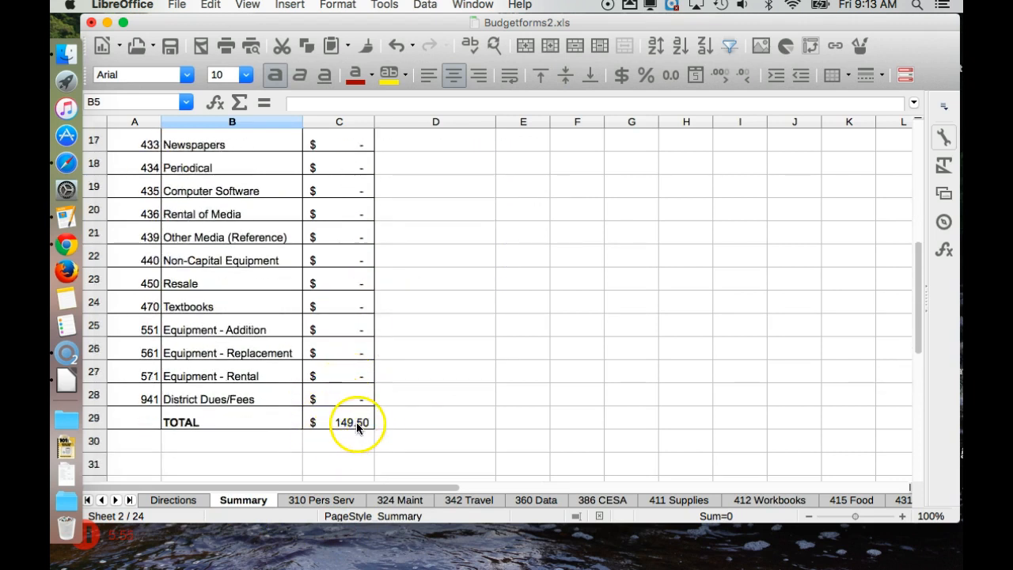
pyautogui.scroll(5, 358, 423)
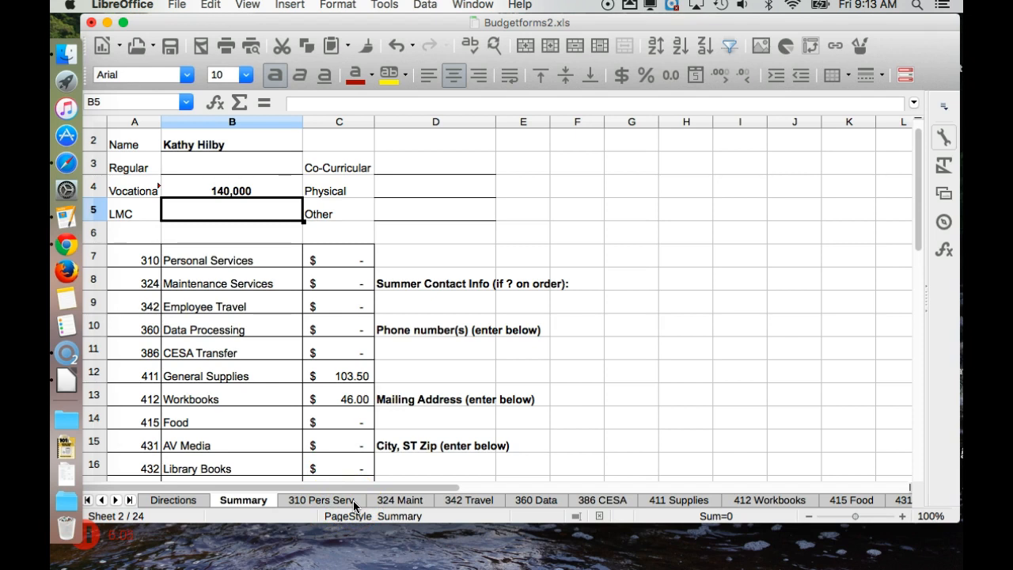
pyautogui.click(326, 501)
pyautogui.scroll(-5, 348, 264)
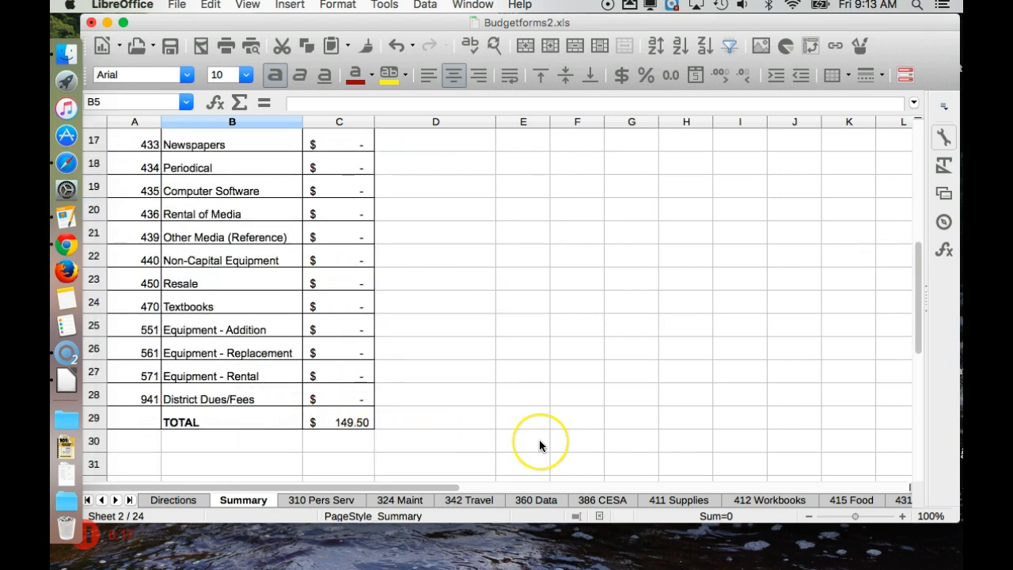
pyautogui.scroll(4, 539, 439)
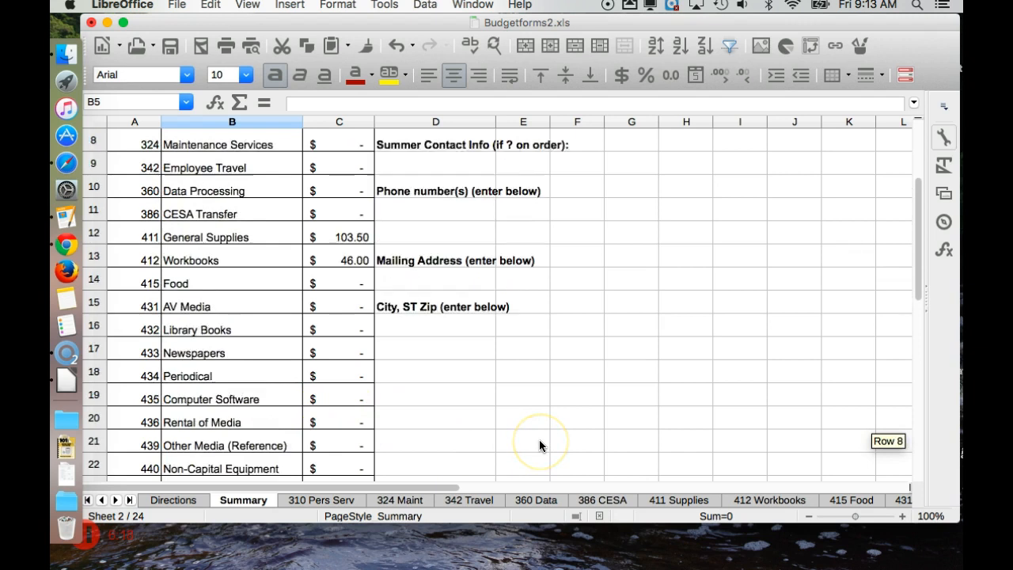
# Step: Copy the 411 Supplies sheet as 411 Supplies_2, inserted before the original 411 Supplies
pyautogui.click(682, 501)
pyautogui.scroll(3, 568, 360)
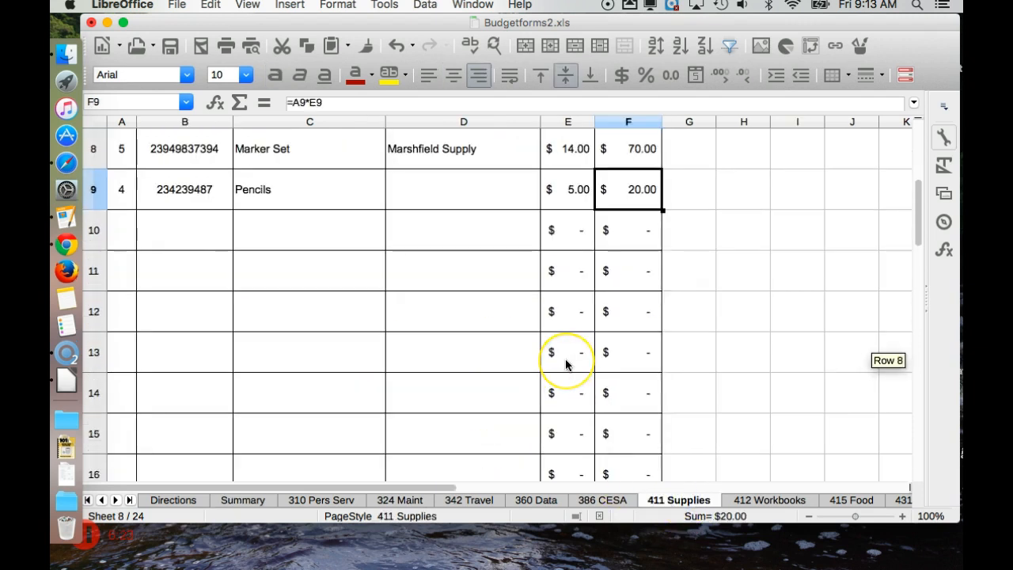
pyautogui.rightClick(693, 501)
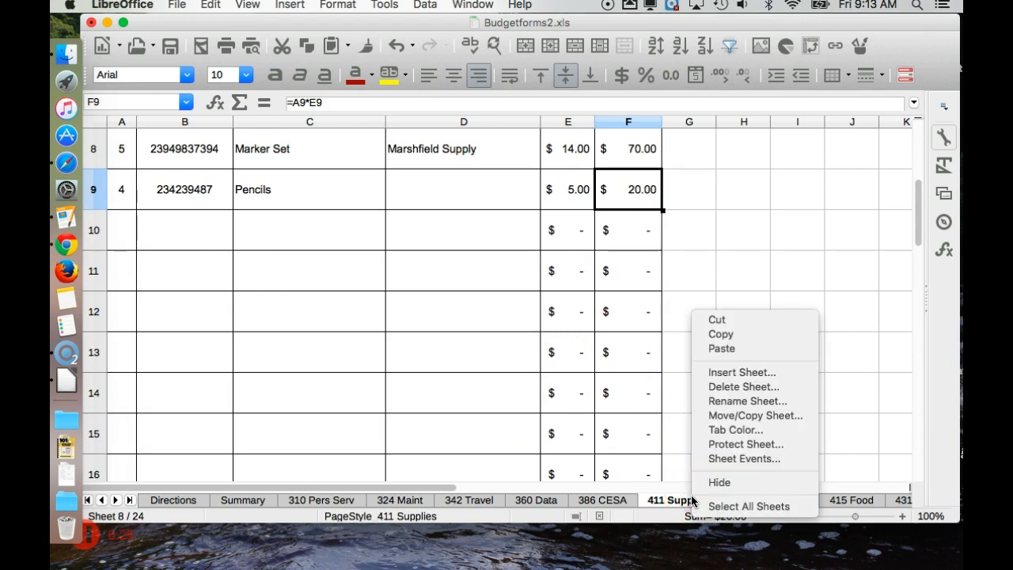
pyautogui.click(725, 414)
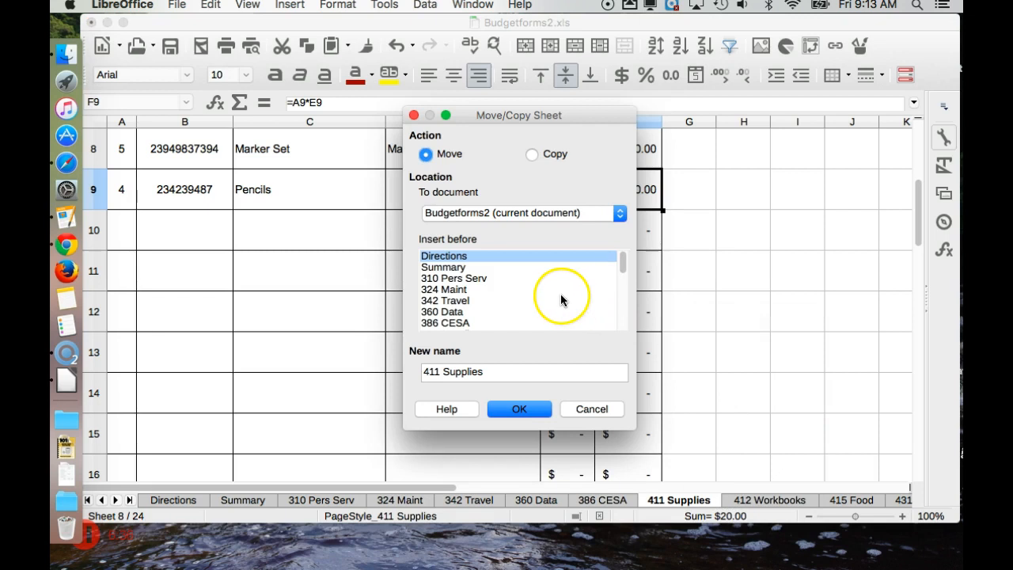
pyautogui.click(530, 154)
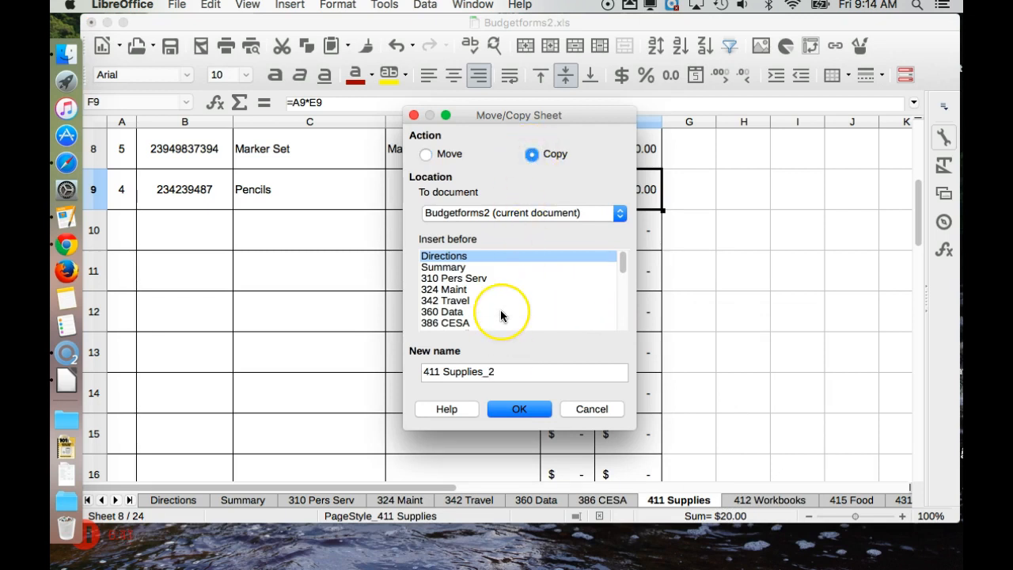
pyautogui.scroll(-1, 502, 316)
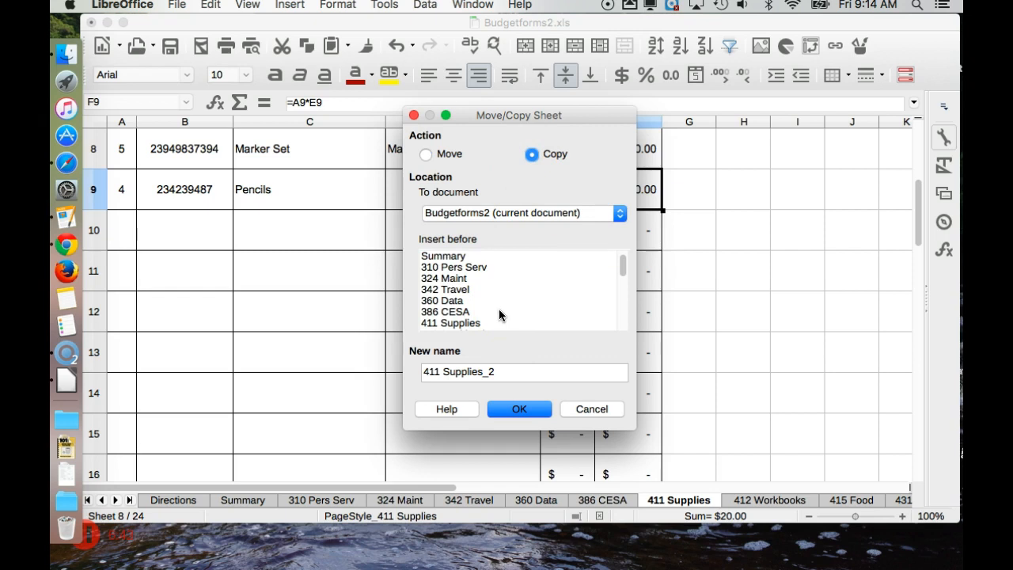
pyautogui.click(499, 314)
pyautogui.click(460, 324)
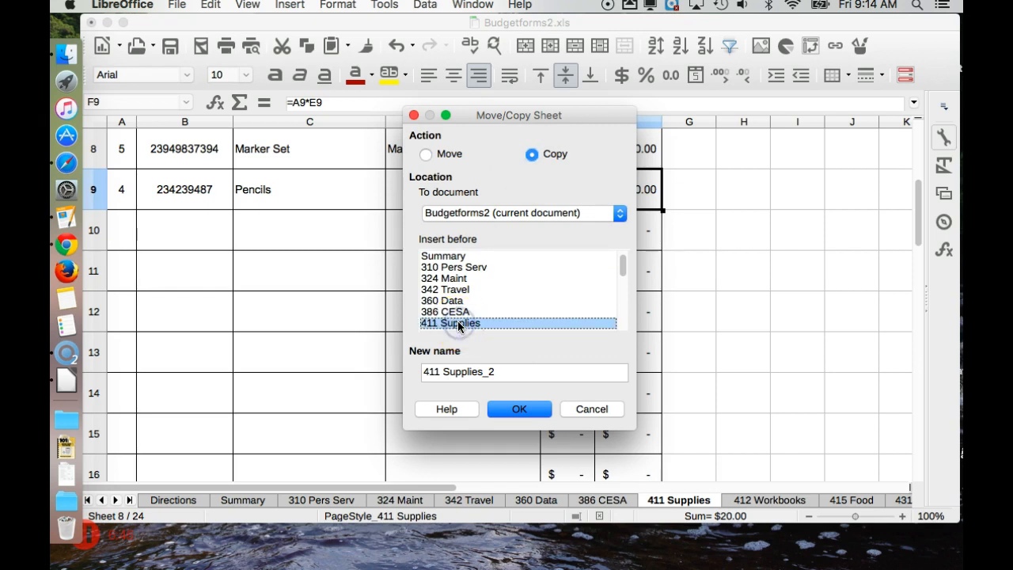
pyautogui.click(529, 413)
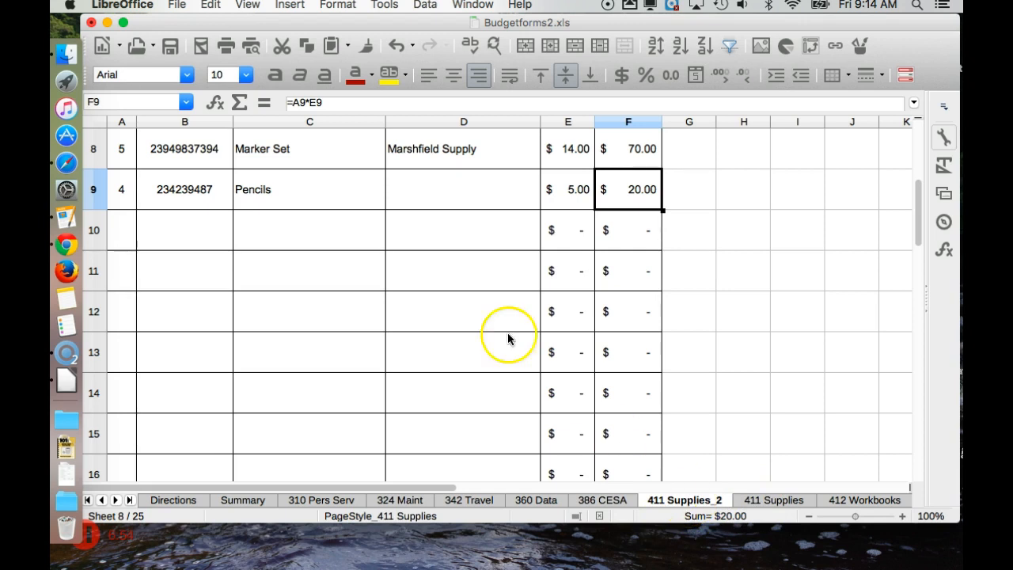
# Step: On 411 Supplies_2, delete the contents of A8 and the line items in A8:D9
pyautogui.scroll(2, 165, 154)
pyautogui.click(122, 230)
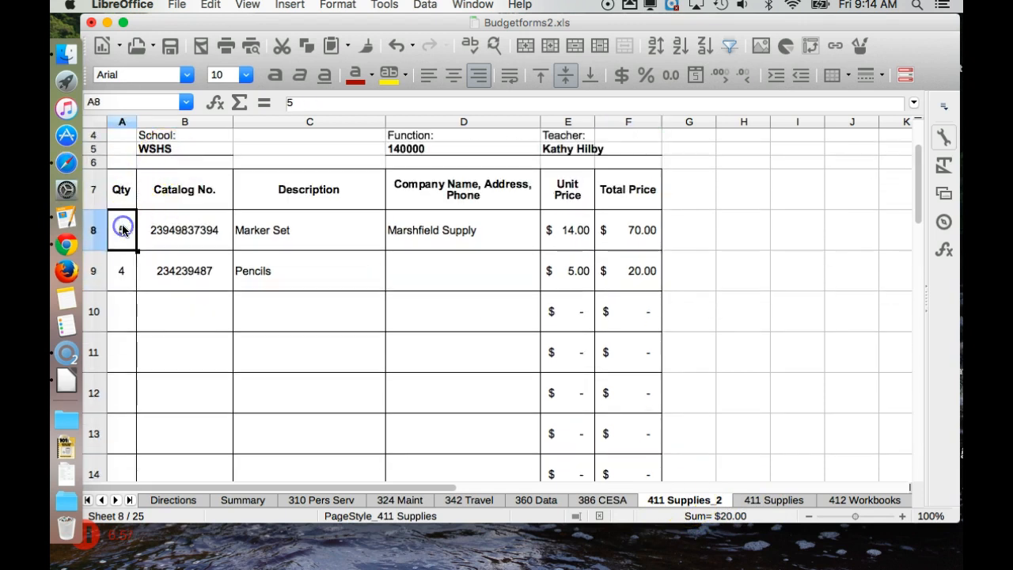
pyautogui.press('BackSpace')
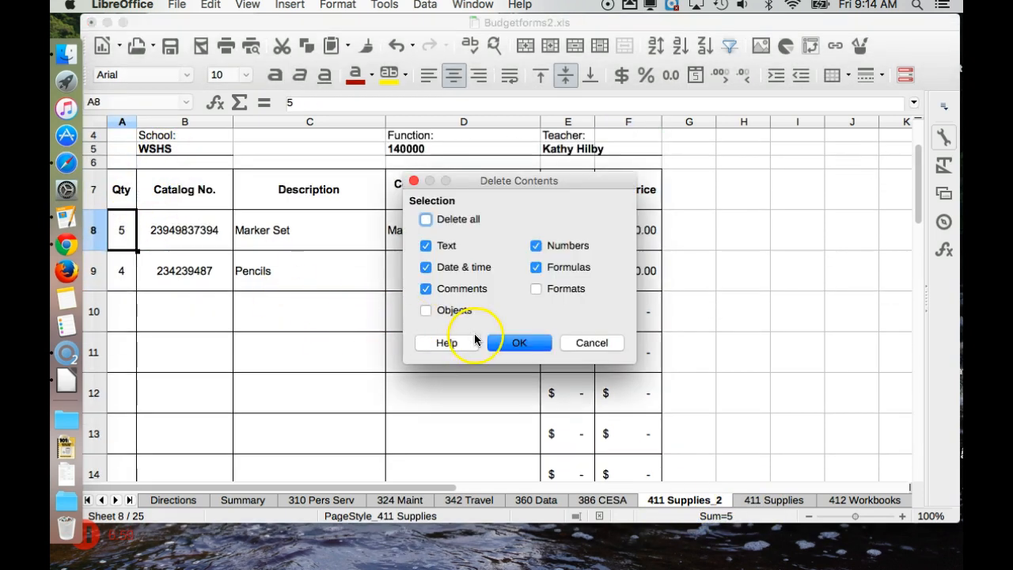
pyautogui.click(508, 345)
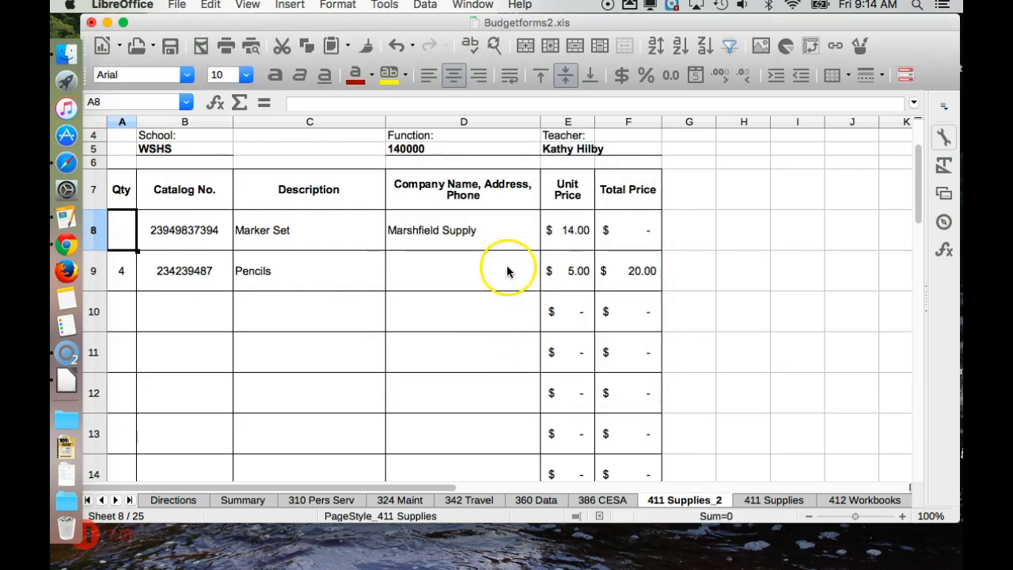
pyautogui.moveTo(507, 272); pyautogui.dragTo(127, 224)
pyautogui.press('BackSpace')
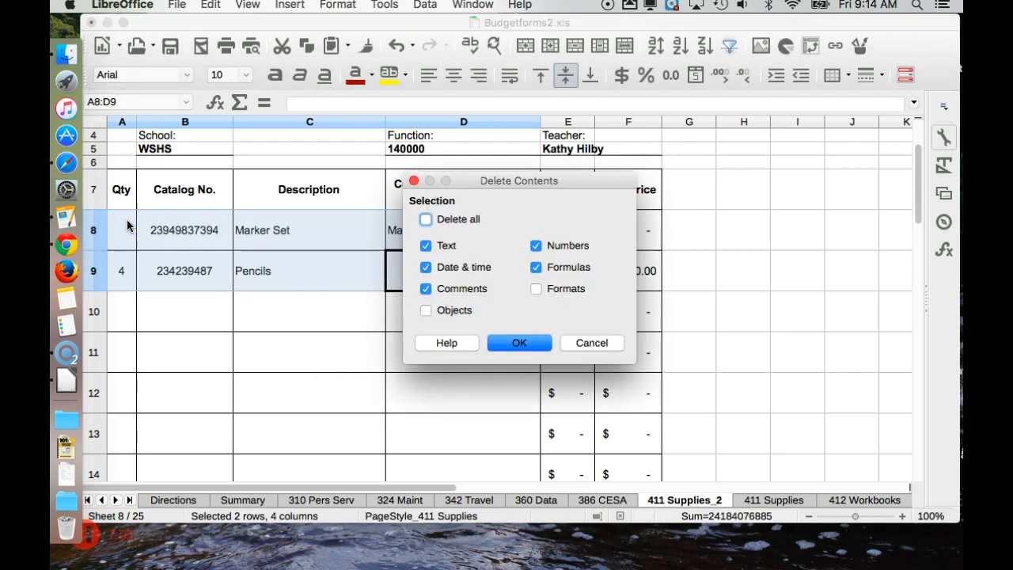
pyautogui.click(521, 344)
# Step: Clear the 14.00 and 5.00 unit prices in E8 and E9, then view the Summary
pyautogui.click(578, 230)
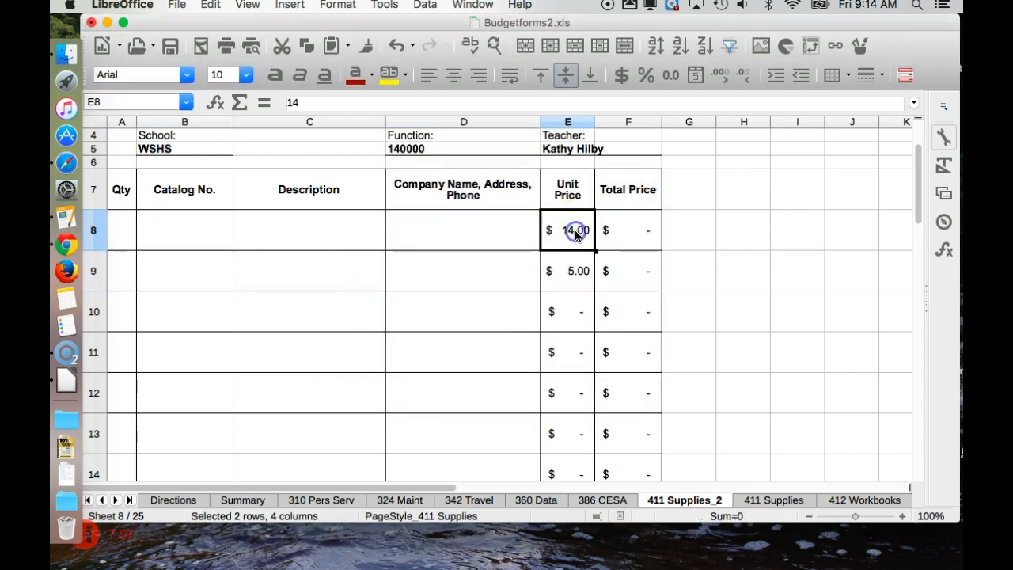
pyautogui.press('BackSpace')
pyautogui.click(530, 343)
pyautogui.click(575, 269)
pyautogui.press('BackSpace')
pyautogui.click(521, 344)
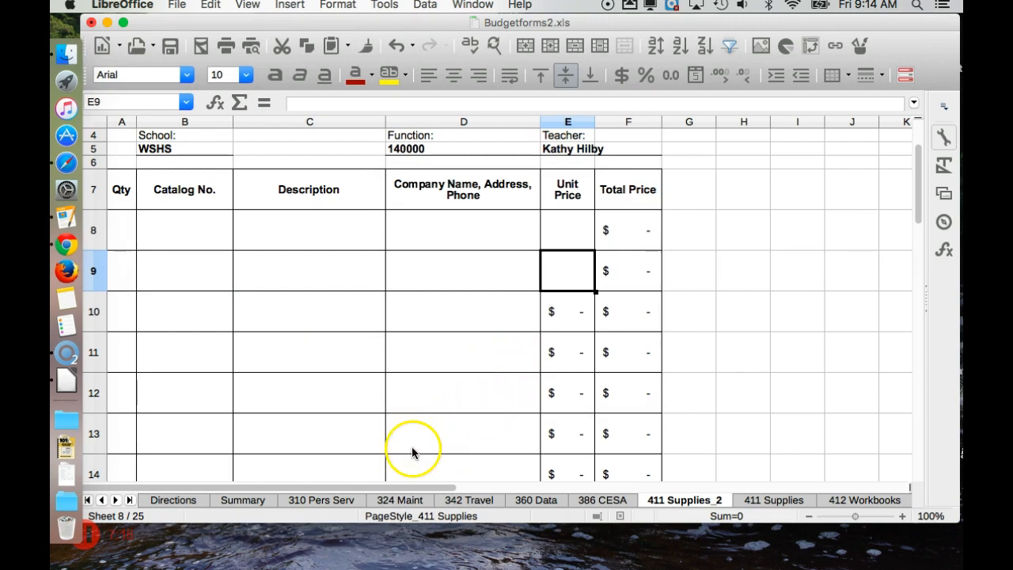
pyautogui.click(243, 500)
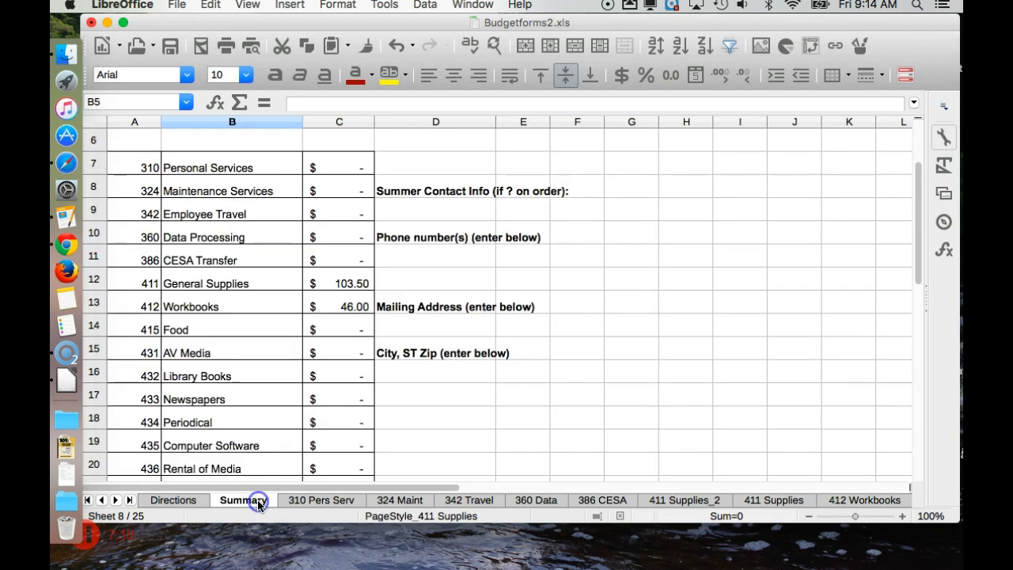
# Step: Verify Summary cell C12 shows $103.50 from 411 Supplies and the TOTAL is $149.50
pyautogui.click(342, 284)
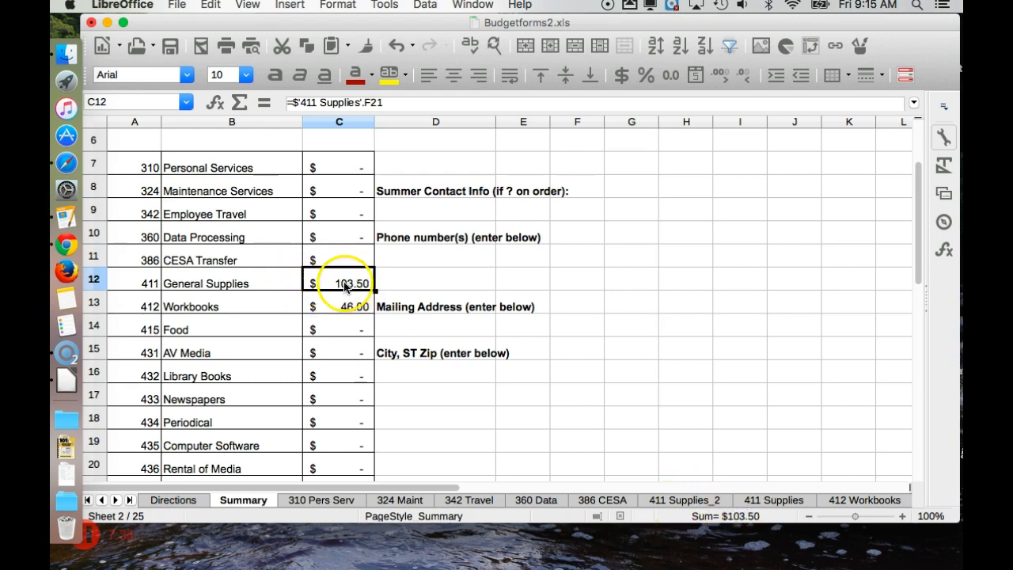
pyautogui.scroll(-4, 344, 287)
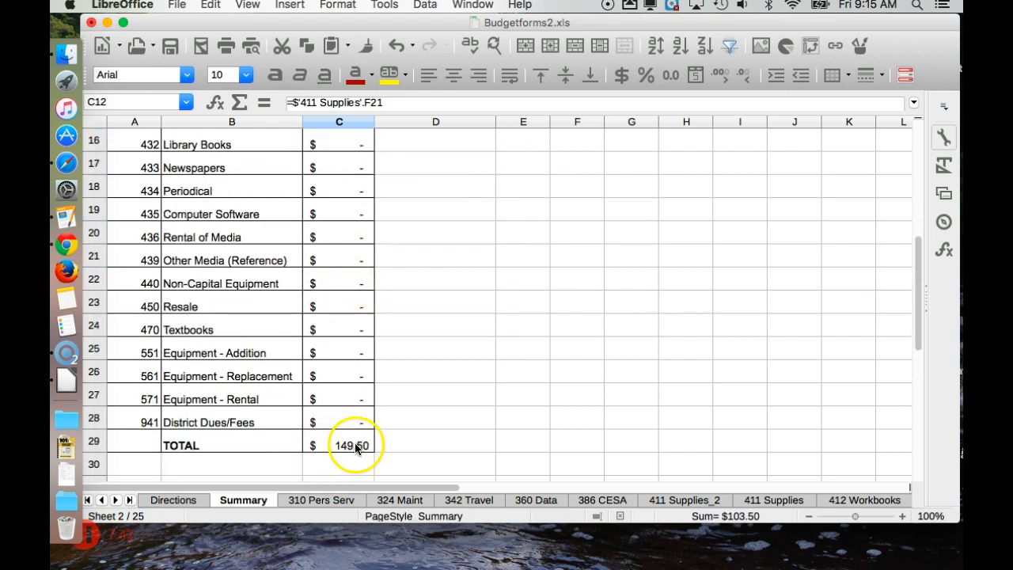
pyautogui.scroll(5, 356, 448)
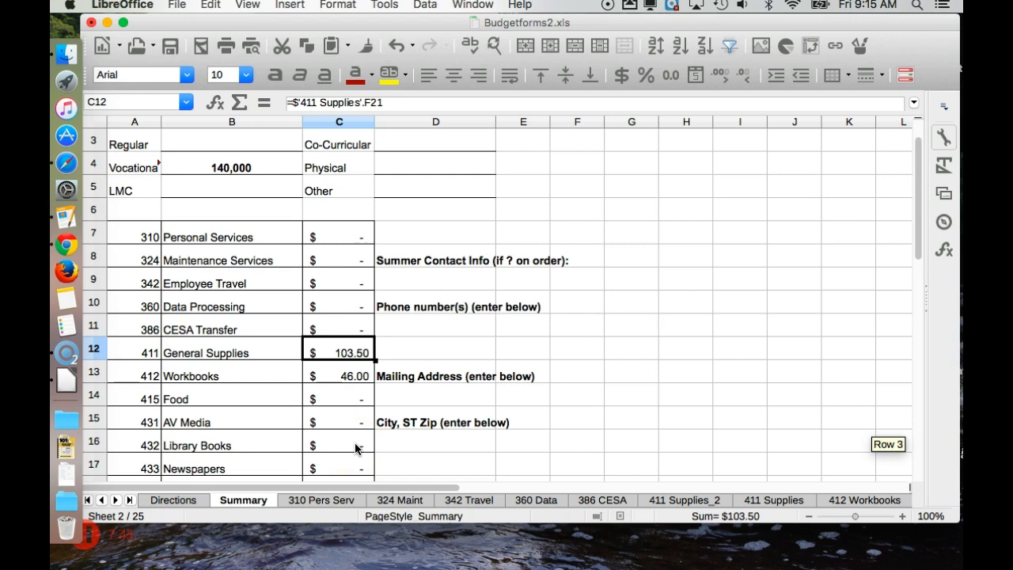
pyautogui.scroll(1, 355, 448)
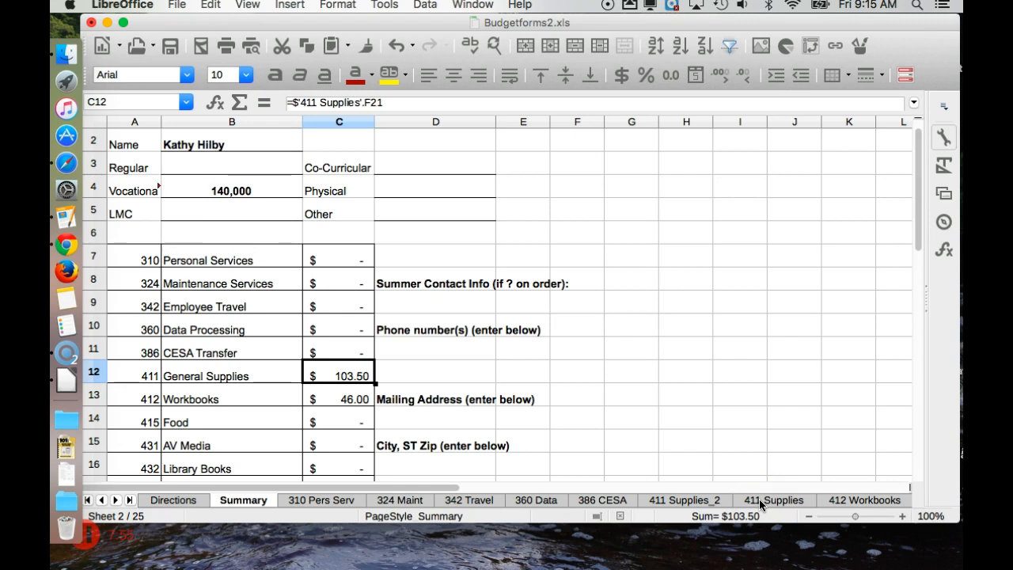
pyautogui.click(472, 501)
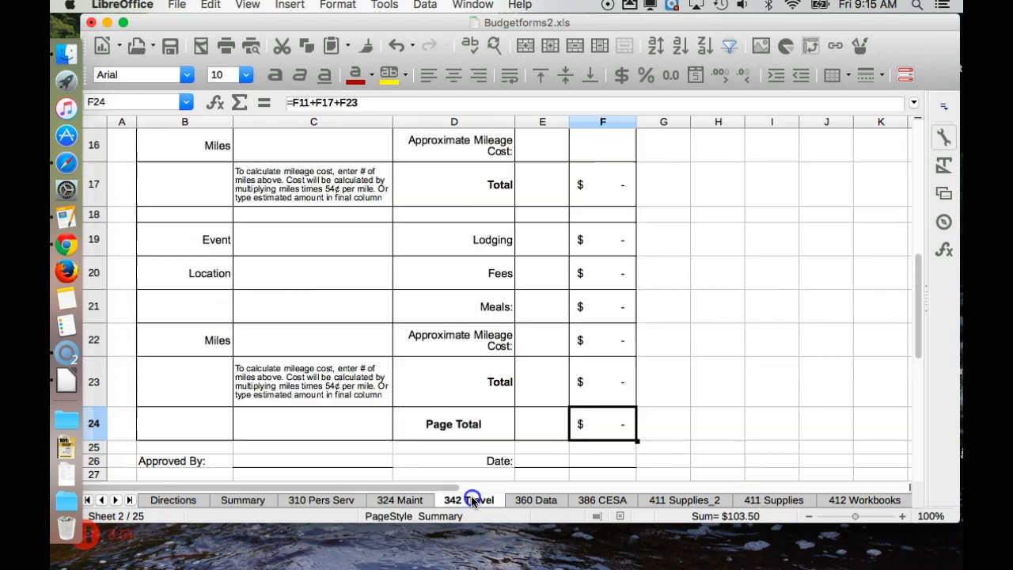
pyautogui.scroll(5, 487, 305)
pyautogui.scroll(1, 492, 307)
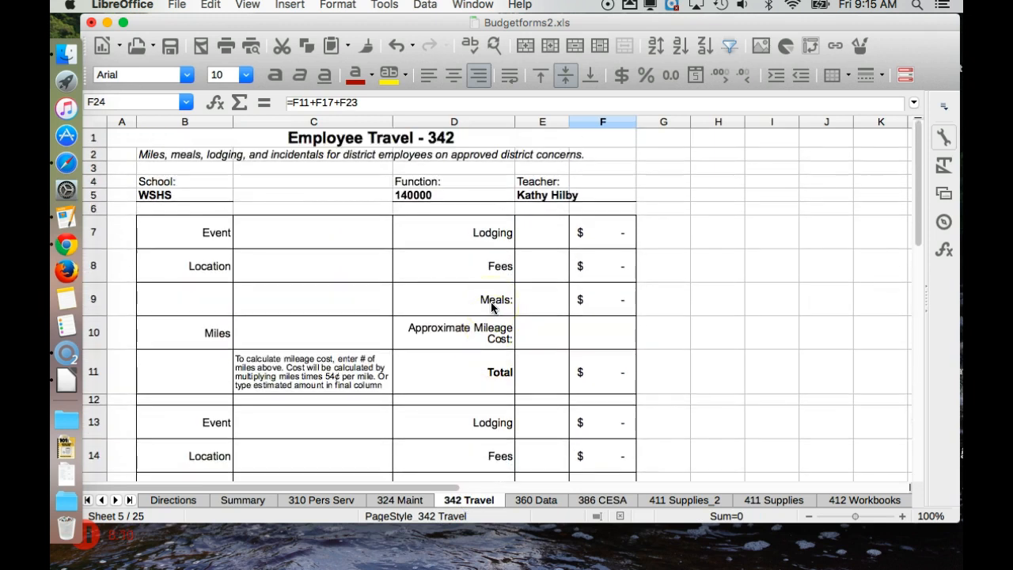
pyautogui.click(320, 235)
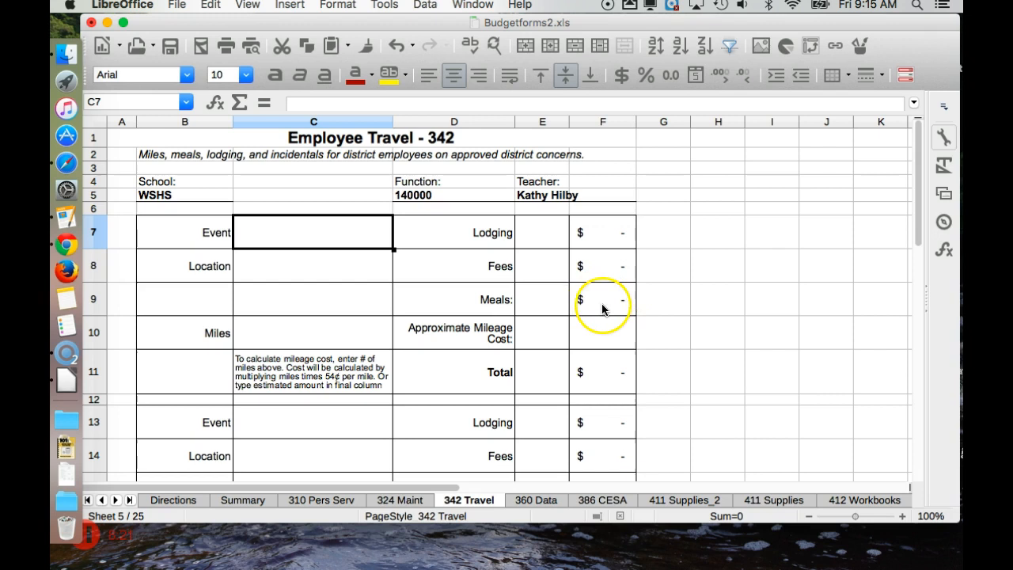
pyautogui.click(324, 337)
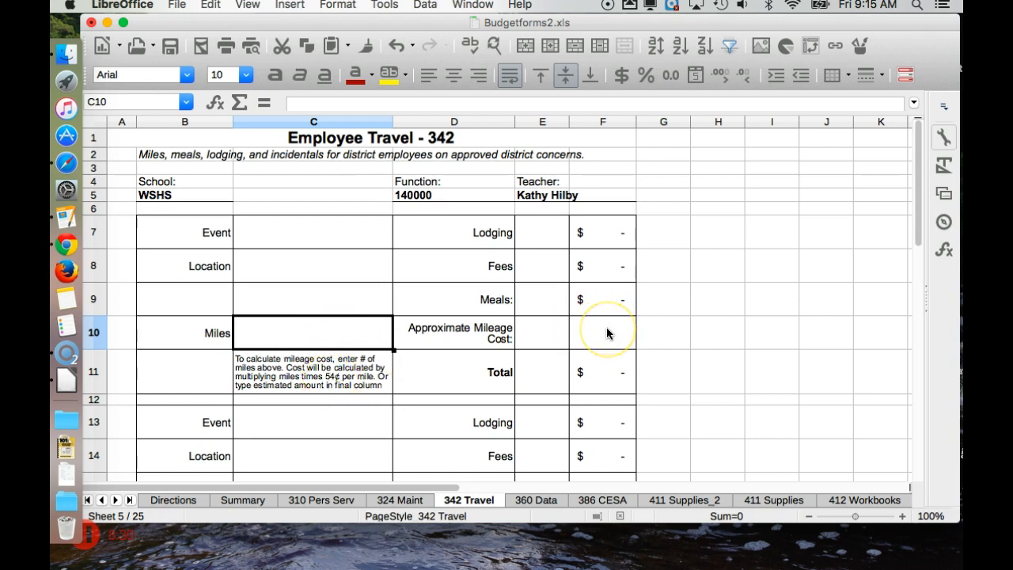
pyautogui.click(602, 369)
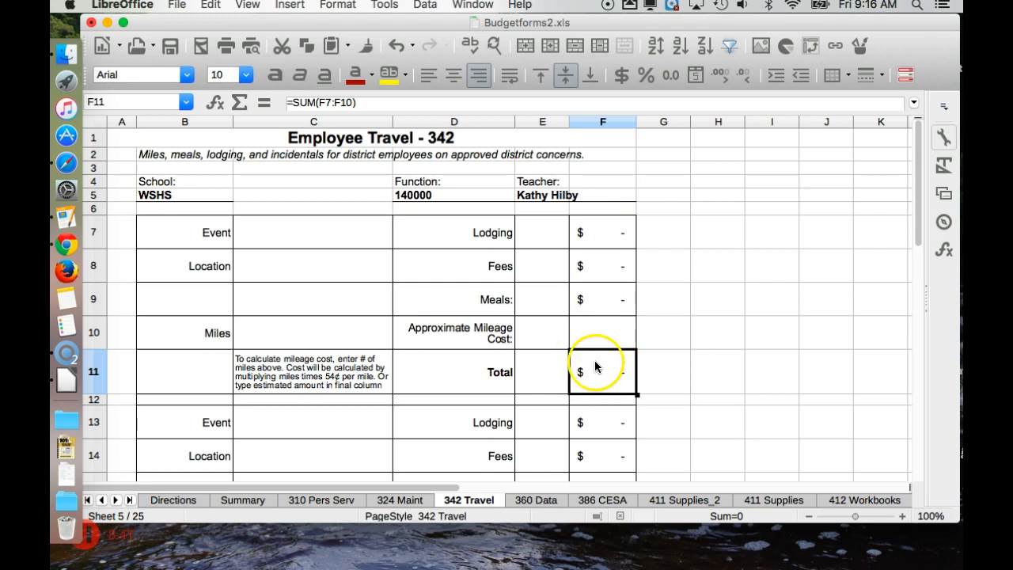
pyautogui.click(542, 420)
pyautogui.scroll(-3, 542, 419)
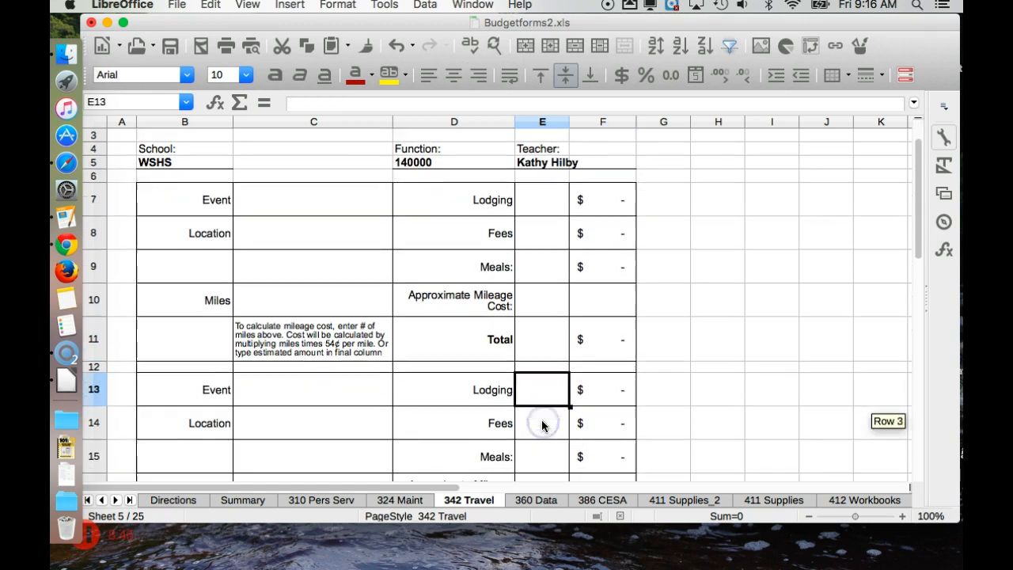
pyautogui.scroll(-2, 542, 419)
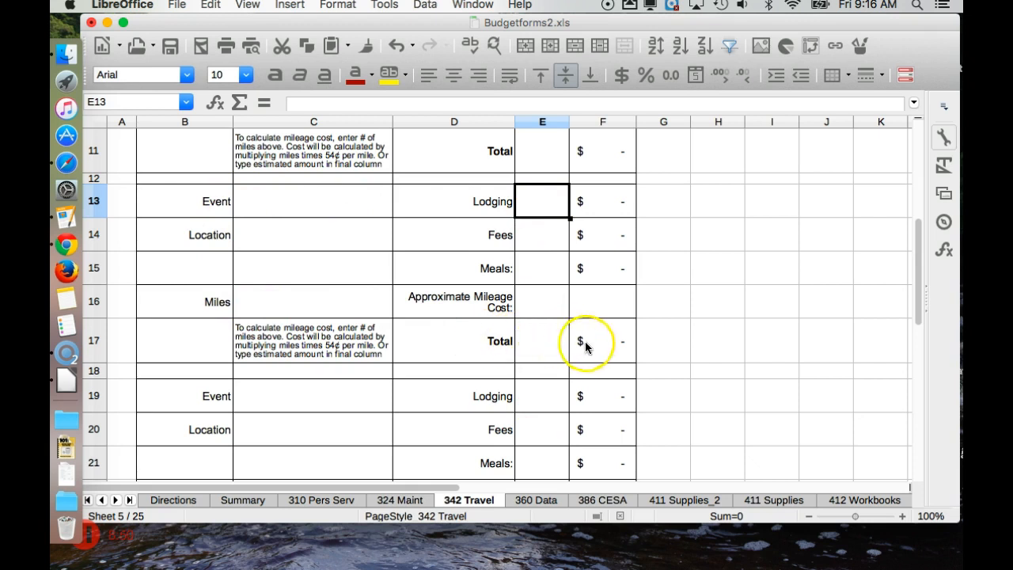
pyautogui.scroll(-2, 595, 342)
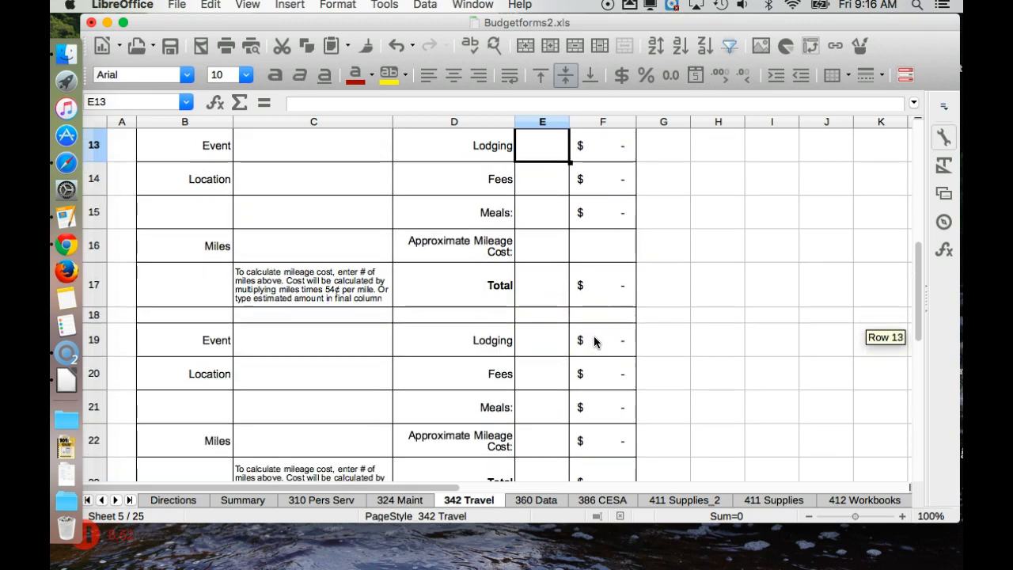
pyautogui.scroll(-3, 533, 427)
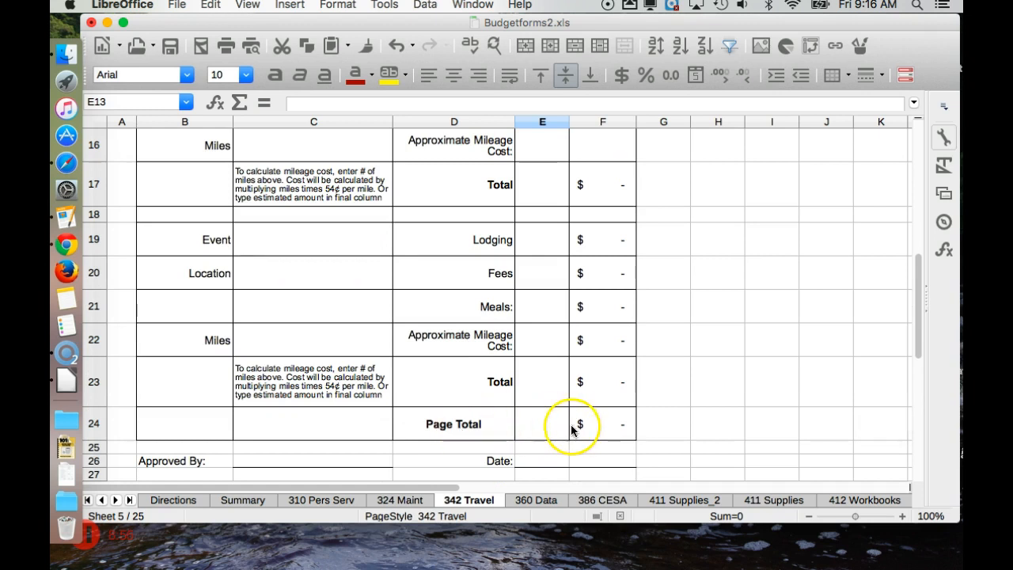
pyautogui.click(605, 428)
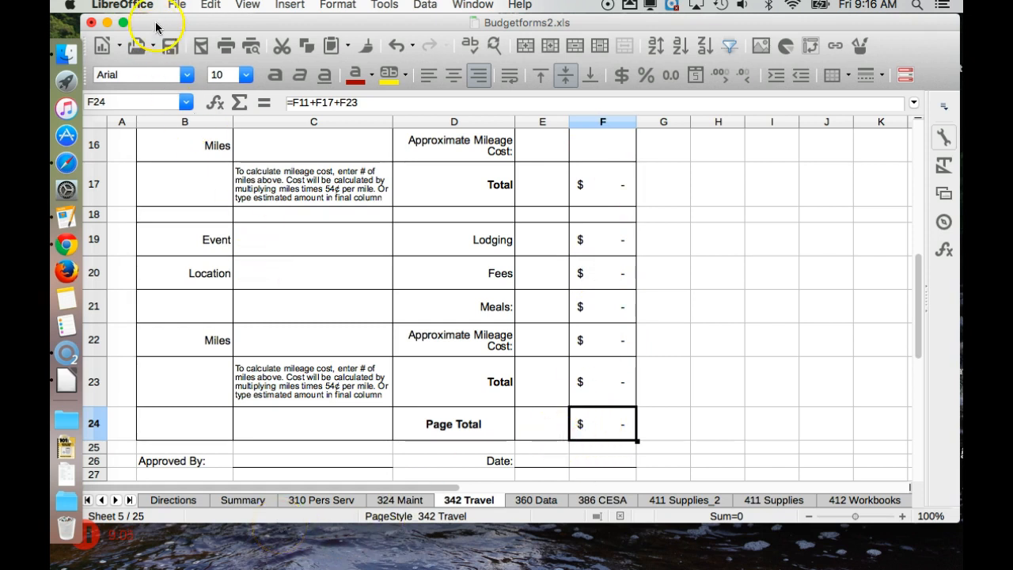
# Step: Print the 342 Travel sheet as 1 copy of page 1, selected sheets only
pyautogui.click(177, 5)
pyautogui.click(230, 433)
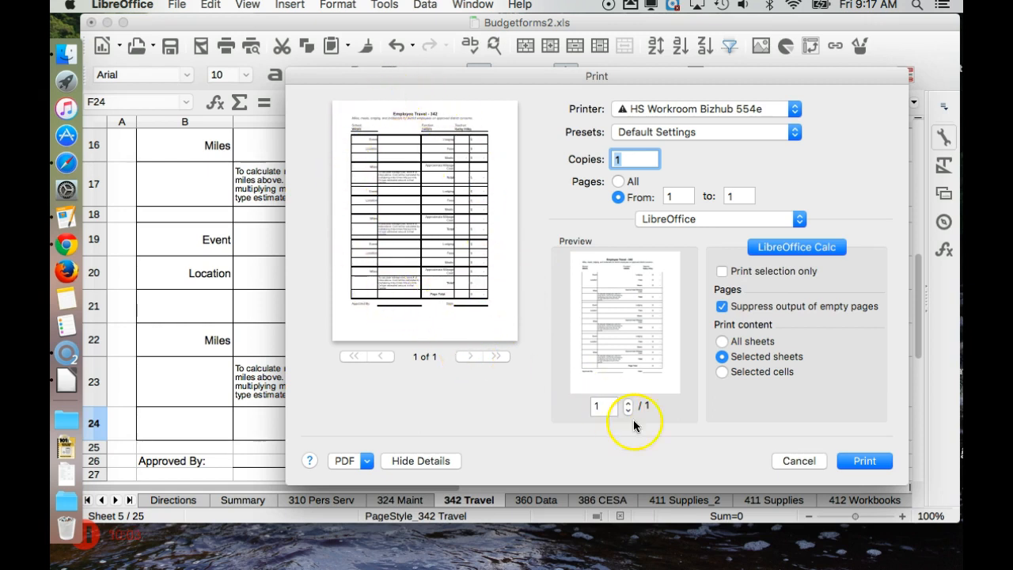
pyautogui.click(780, 462)
pyautogui.scroll(5, 744, 391)
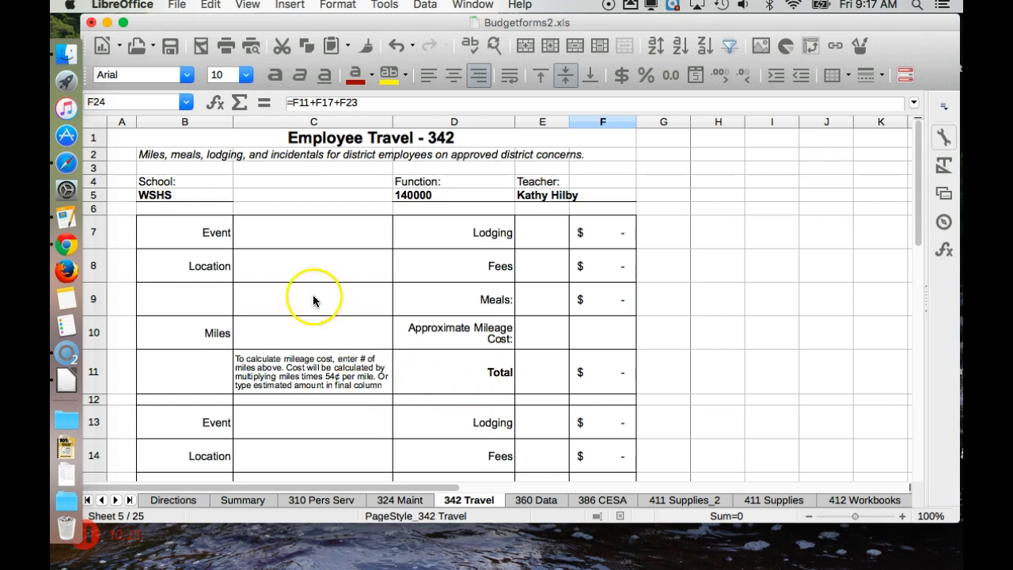
pyautogui.click(177, 5)
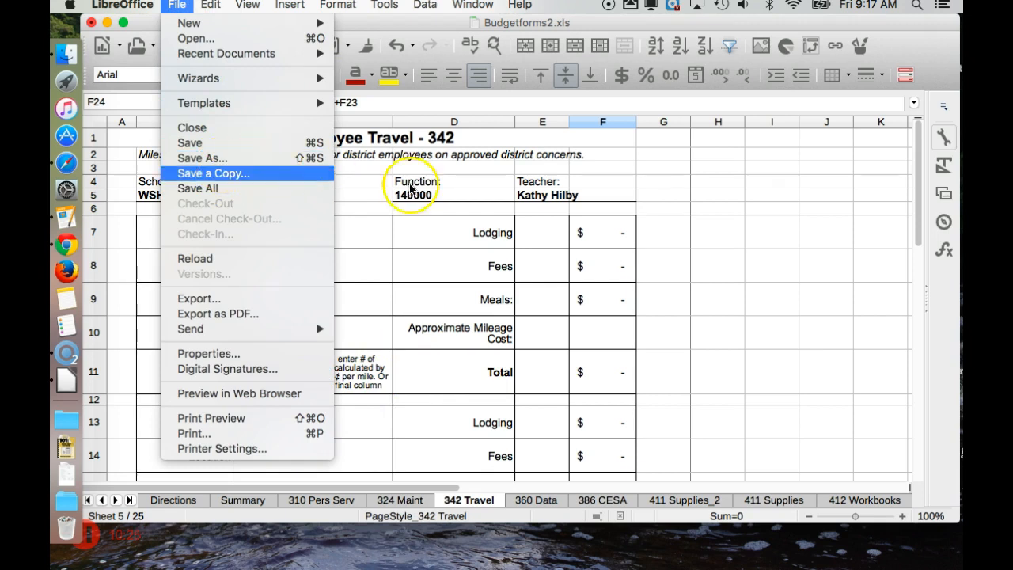
pyautogui.click(646, 227)
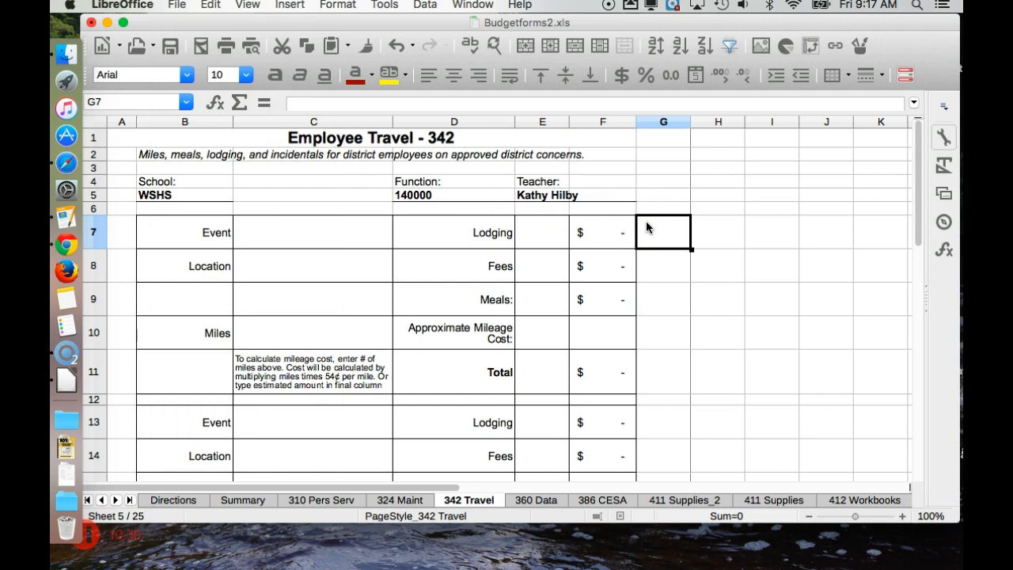